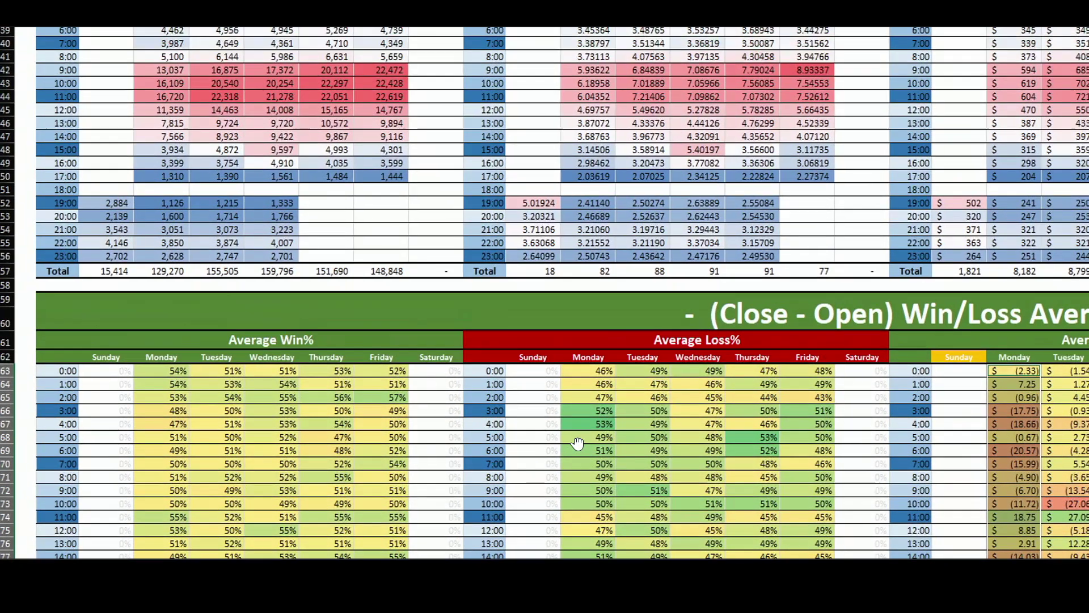
# Scroll up through the weekday Average Win% and Average Loss% tables on the hourly sheet.
pyautogui.scroll(4, 594, 341)
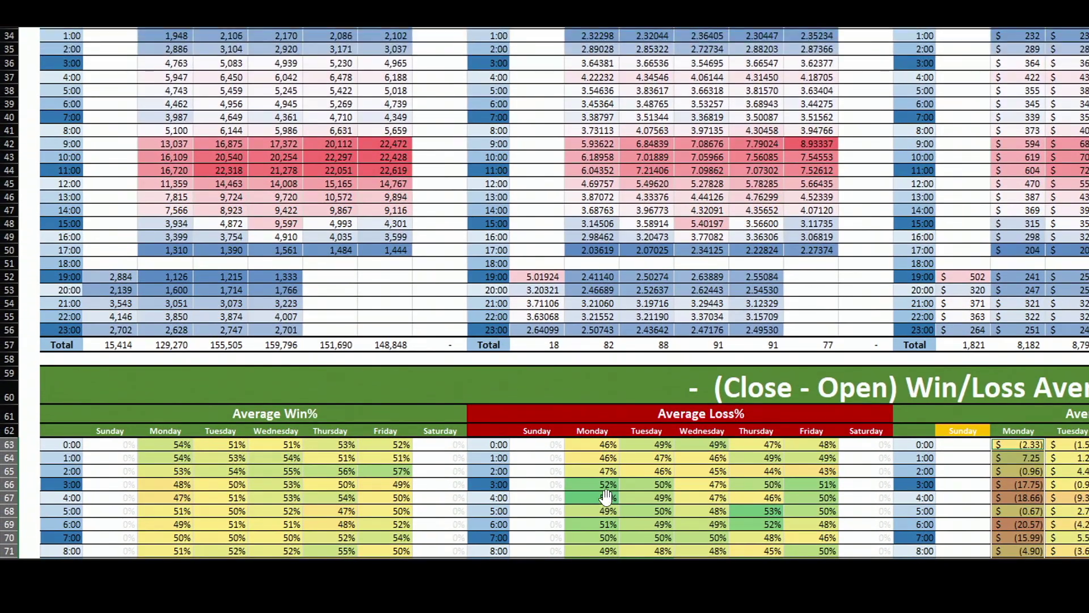
pyautogui.scroll(8, 595, 340)
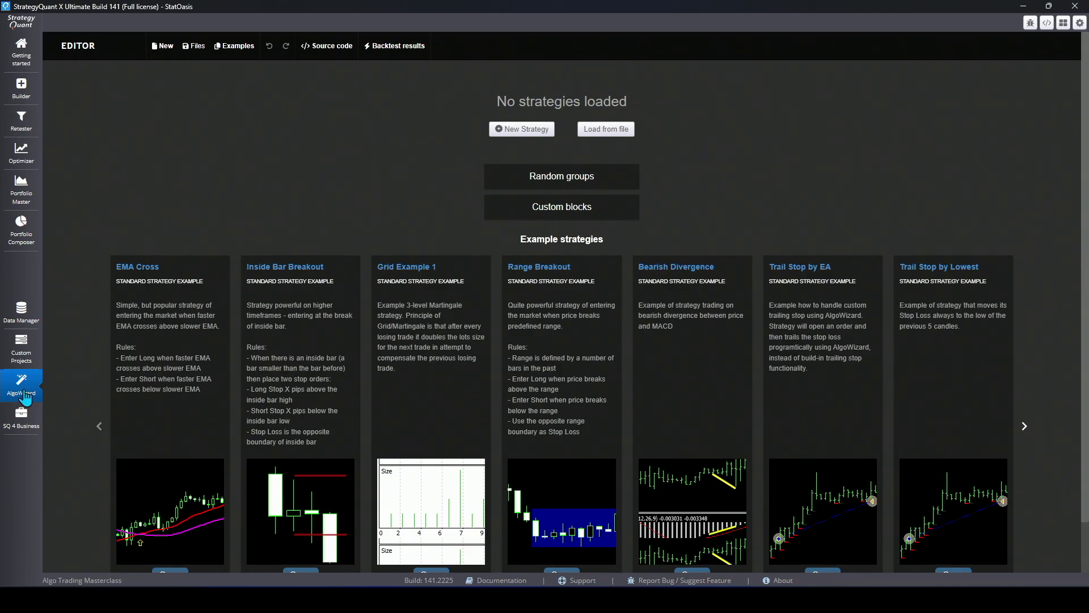
# Create a new full-editor strategy named 'Short Gold' from the basic strategy template.
pyautogui.click(517, 130)
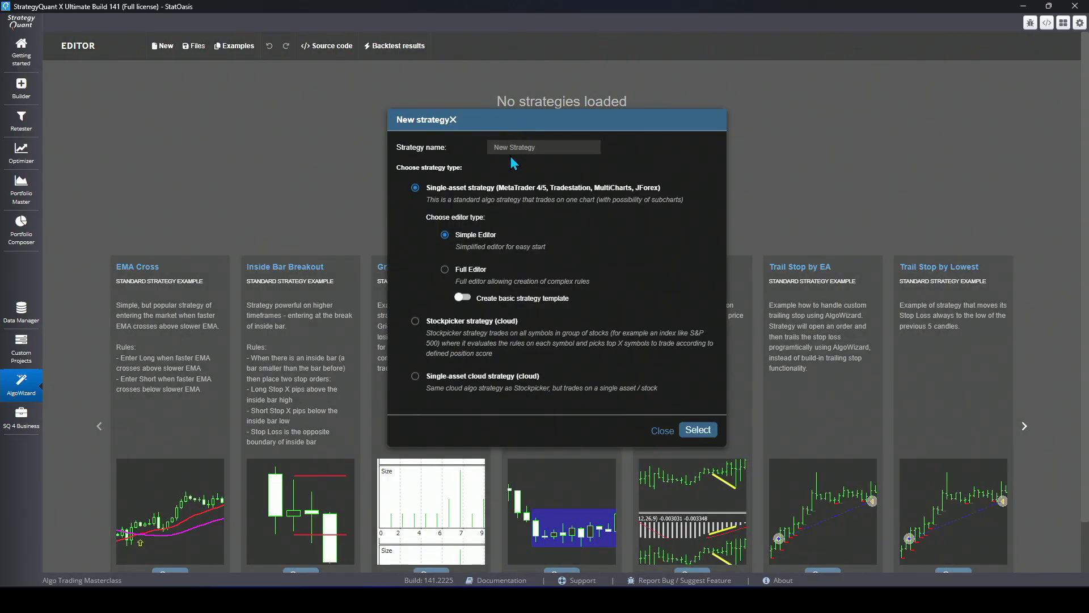
pyautogui.click(546, 146)
pyautogui.write('Short Gold')
pyautogui.click(451, 276)
pyautogui.click(463, 298)
pyautogui.click(699, 431)
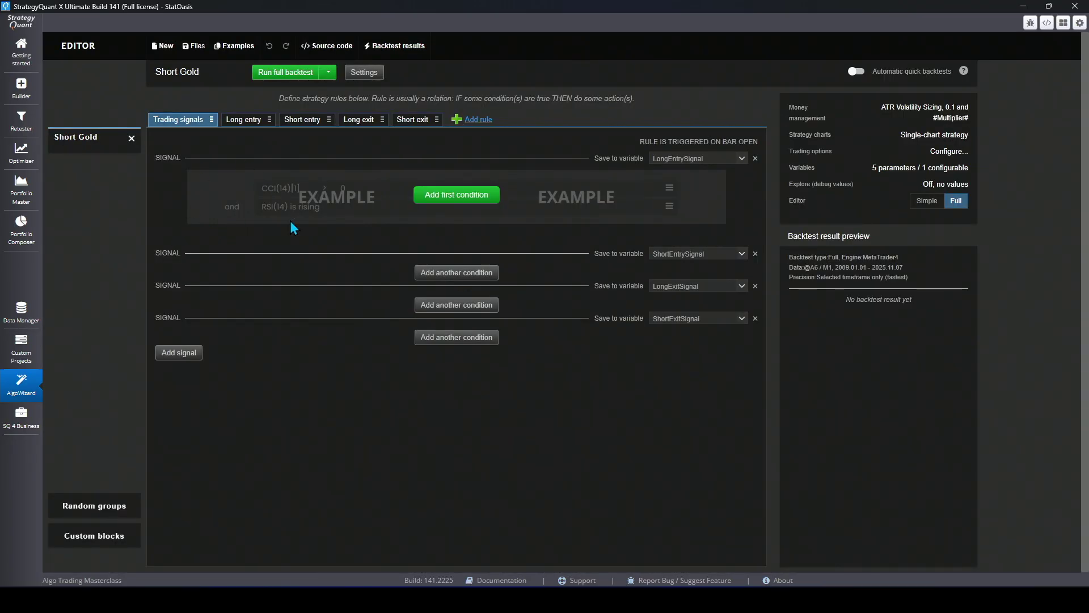
# Give the short entry signal a Bar Time condition with Shift 0, compared as Time[0] > 100.
pyautogui.click(456, 275)
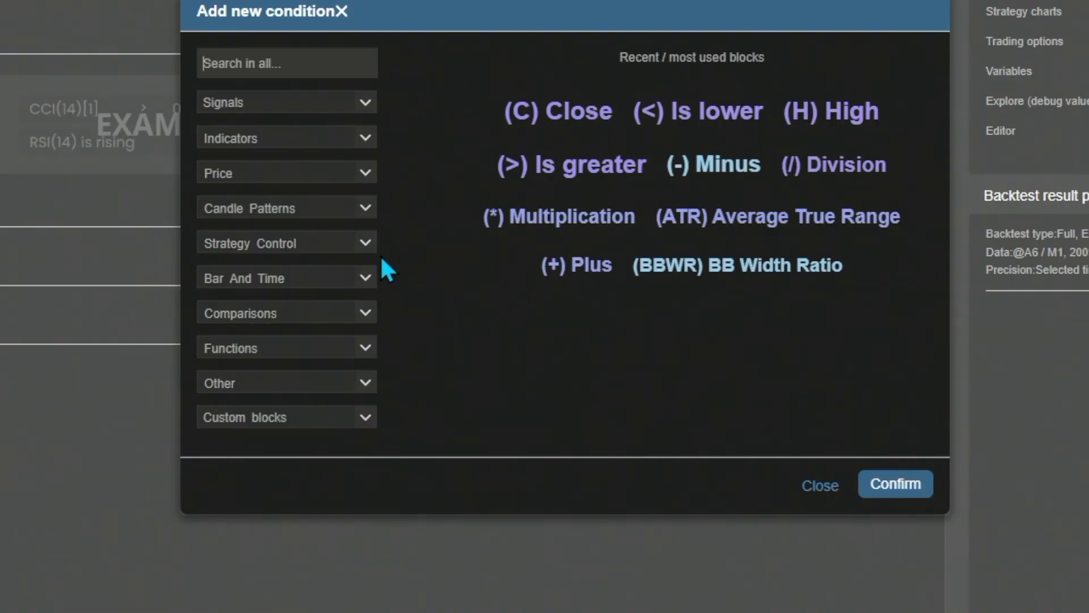
pyautogui.click(329, 278)
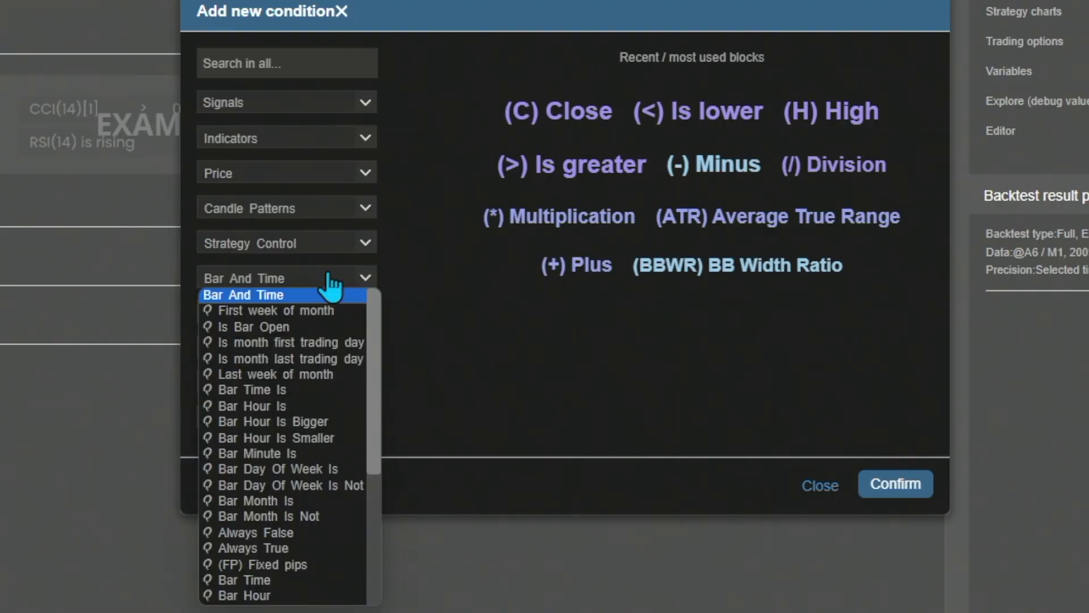
pyautogui.click(279, 580)
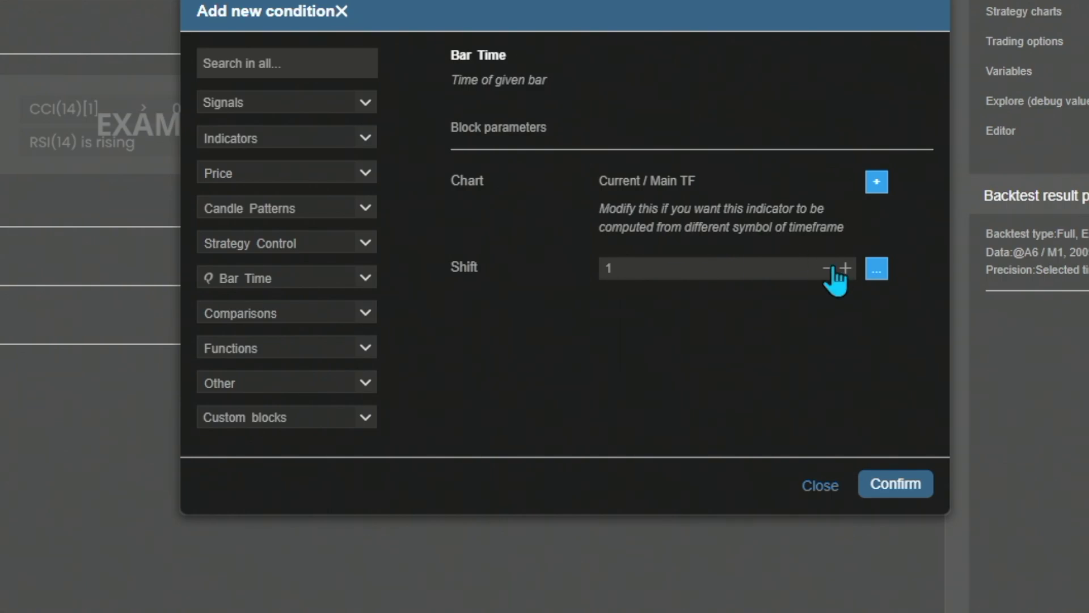
pyautogui.click(828, 268)
pyautogui.click(896, 483)
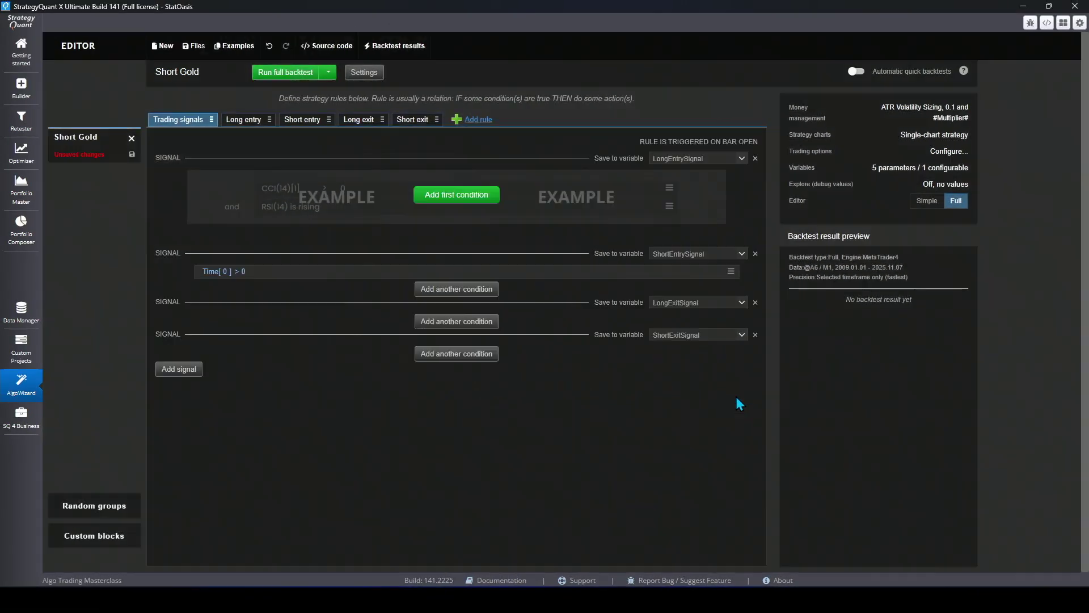
pyautogui.click(244, 270)
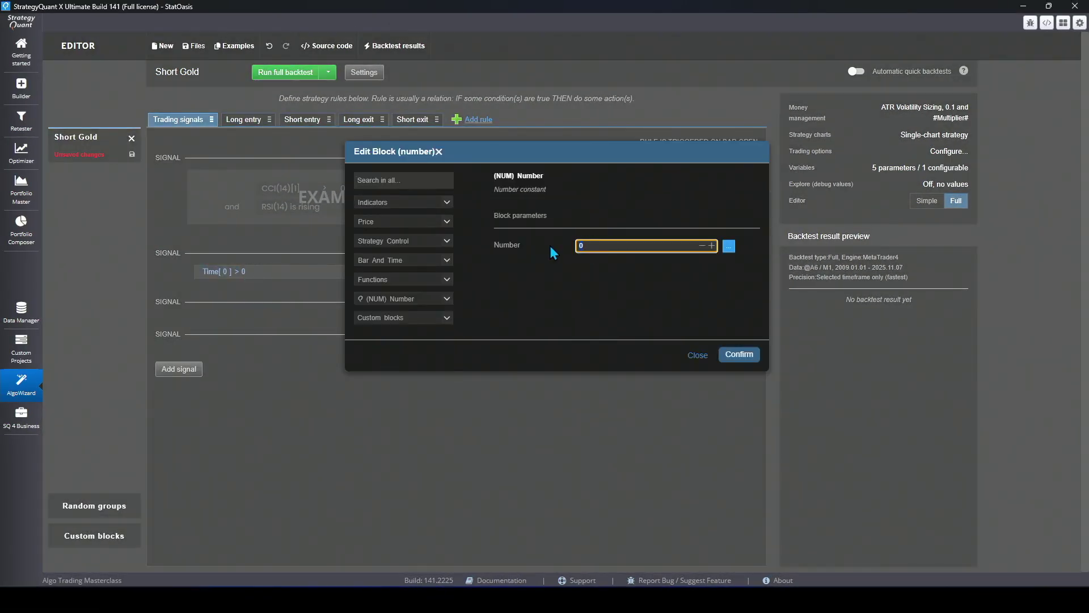
pyautogui.write('100')
pyautogui.click(739, 354)
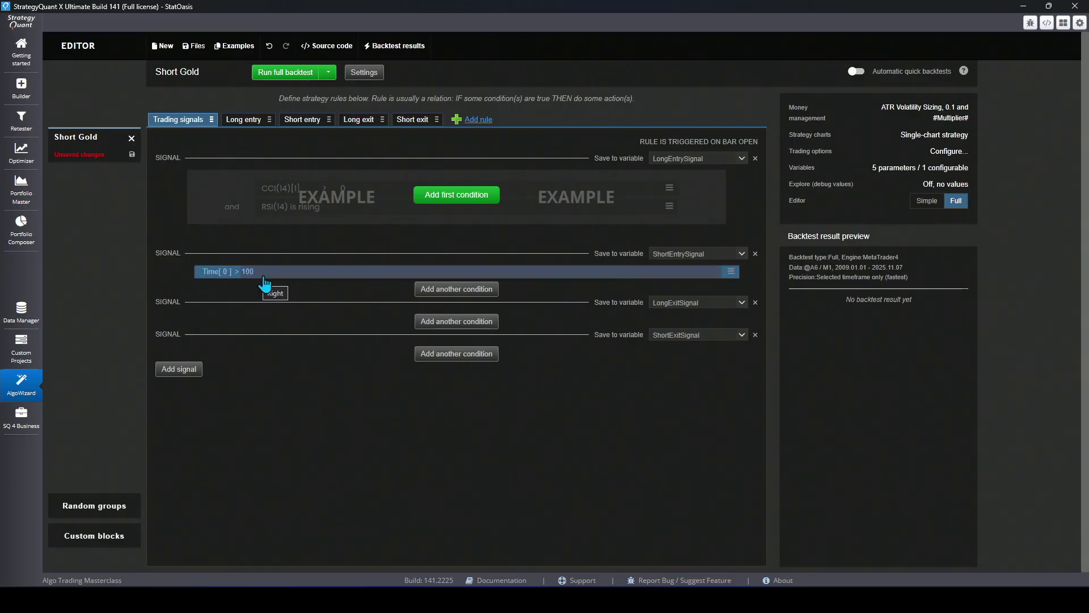
pyautogui.click(365, 75)
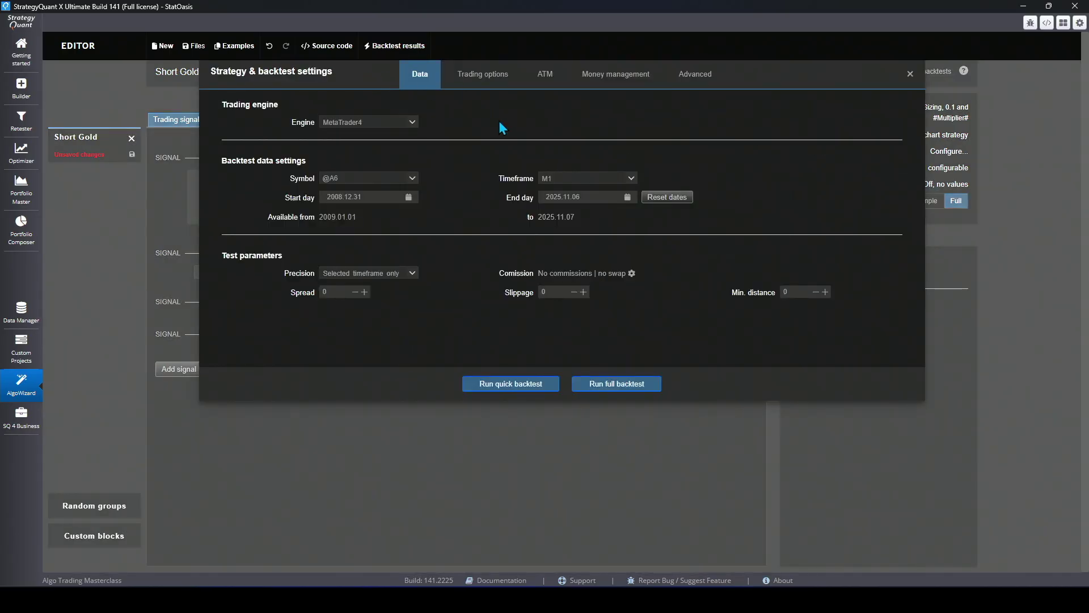
pyautogui.click(360, 126)
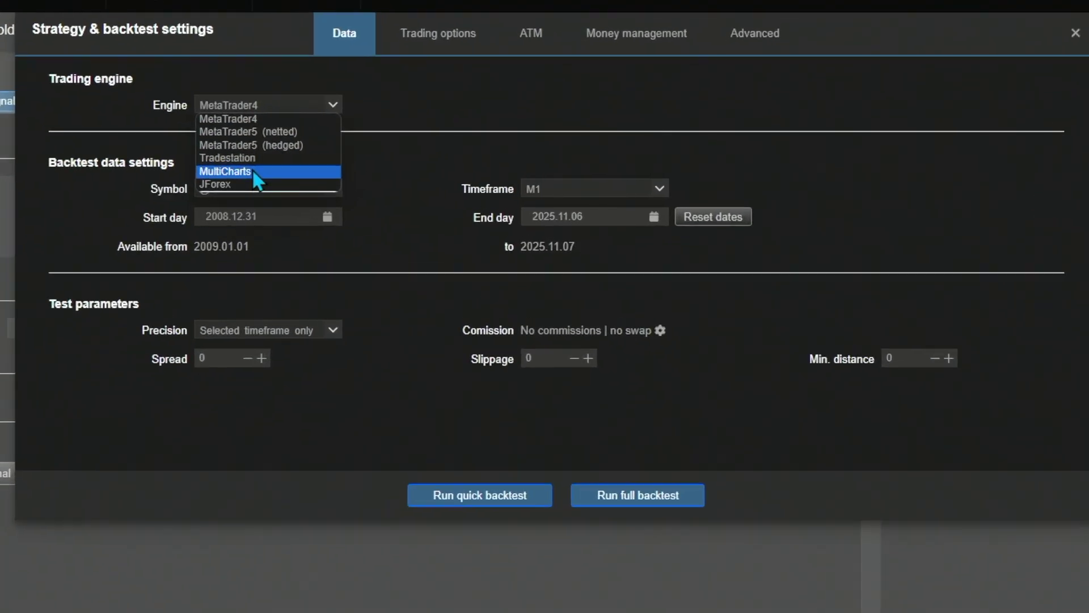
pyautogui.click(363, 165)
pyautogui.click(269, 196)
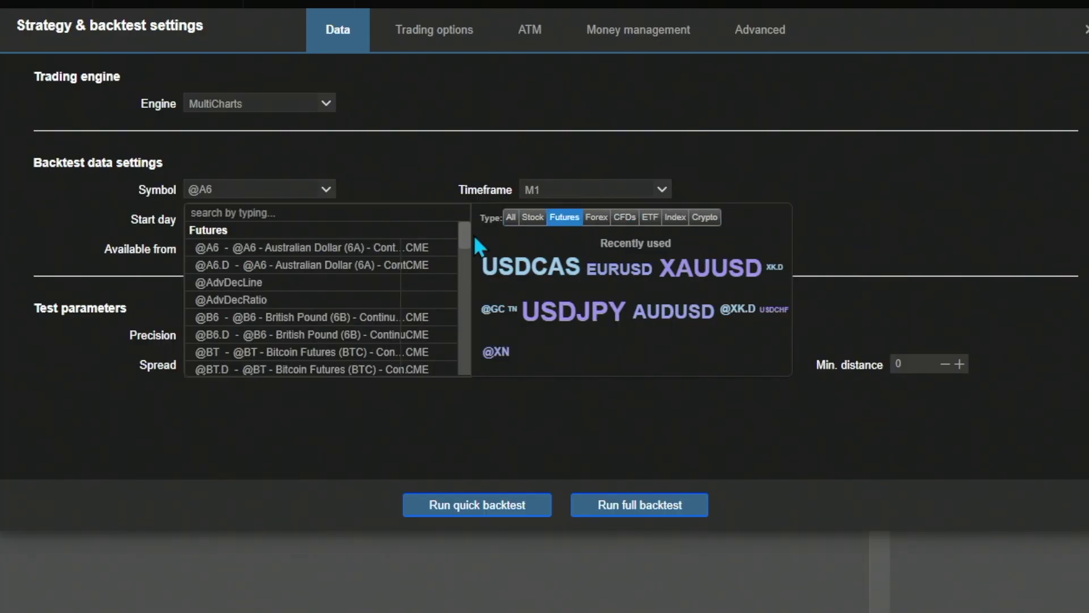
pyautogui.moveTo(466, 234); pyautogui.dragTo(465, 261)
pyautogui.click(493, 308)
pyautogui.click(595, 190)
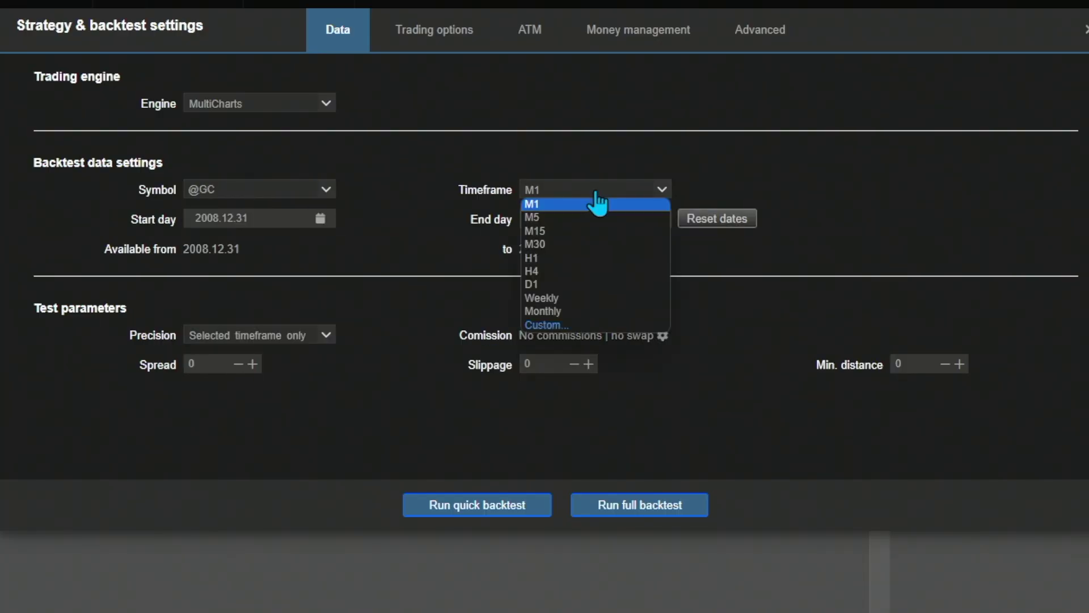
pyautogui.click(570, 258)
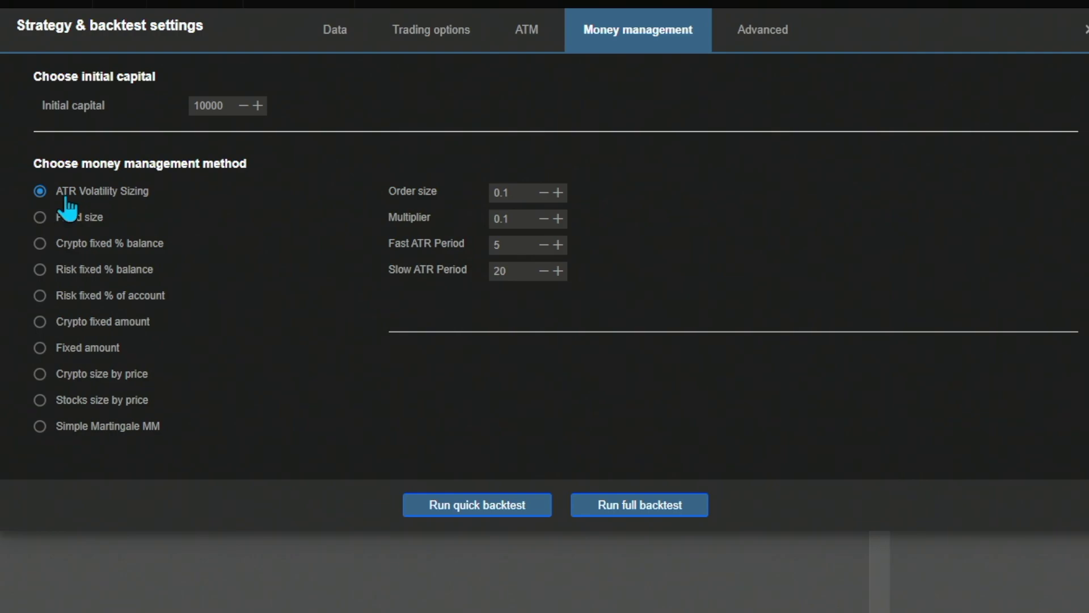
pyautogui.click(60, 218)
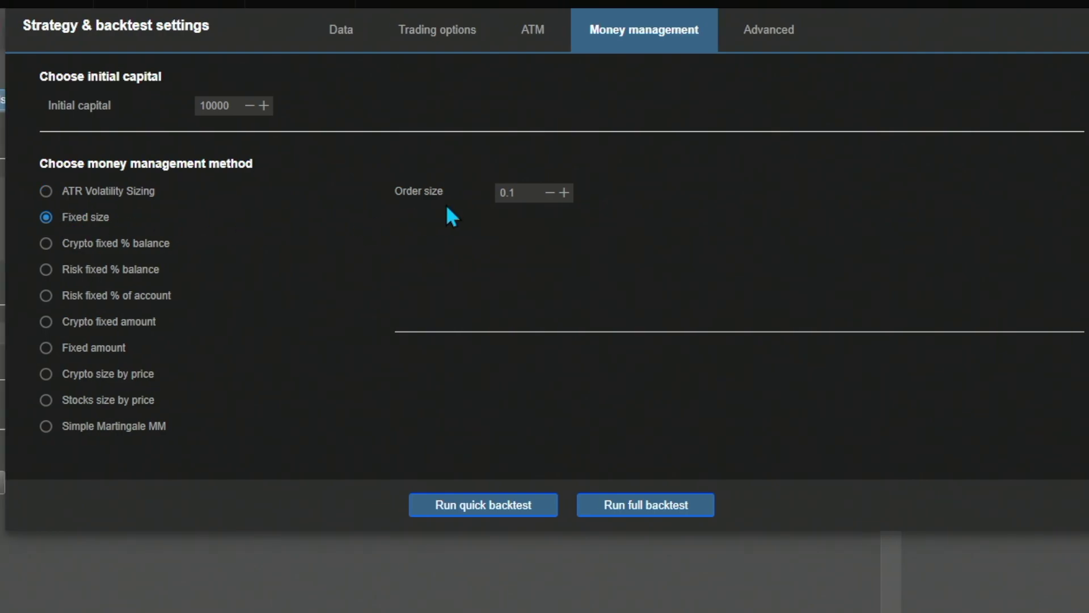
pyautogui.click(537, 194)
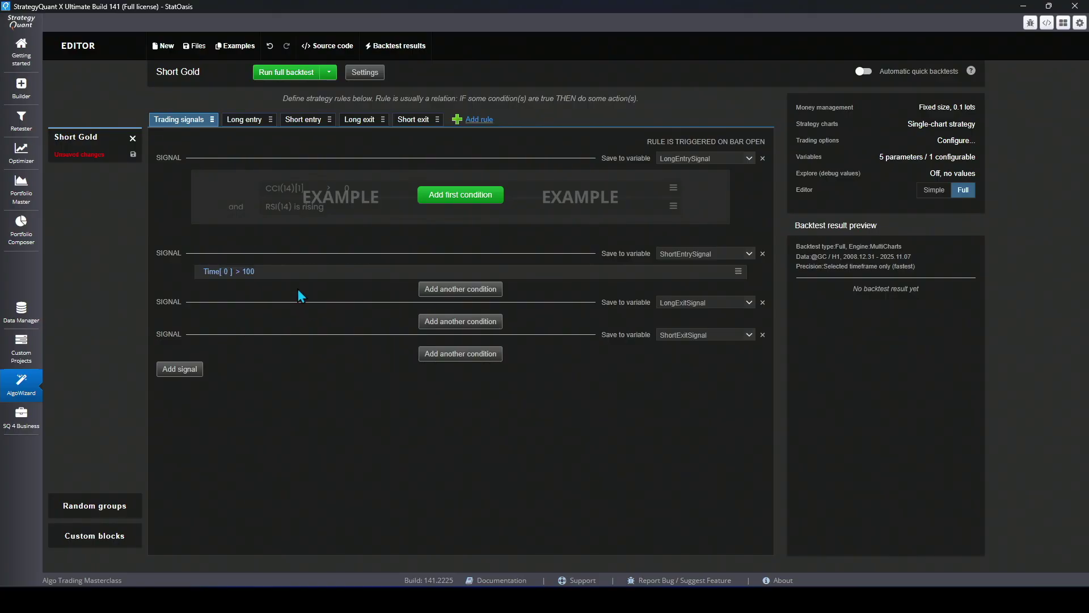
# Turn on Exit After Bars for the short entry with a value of 7.
pyautogui.click(297, 122)
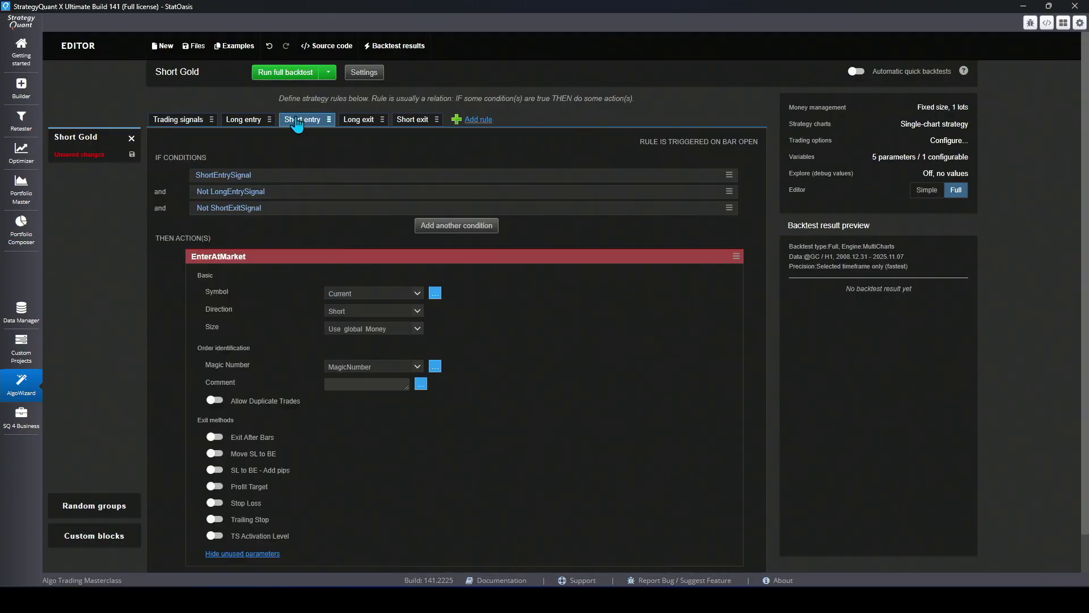
pyautogui.click(214, 437)
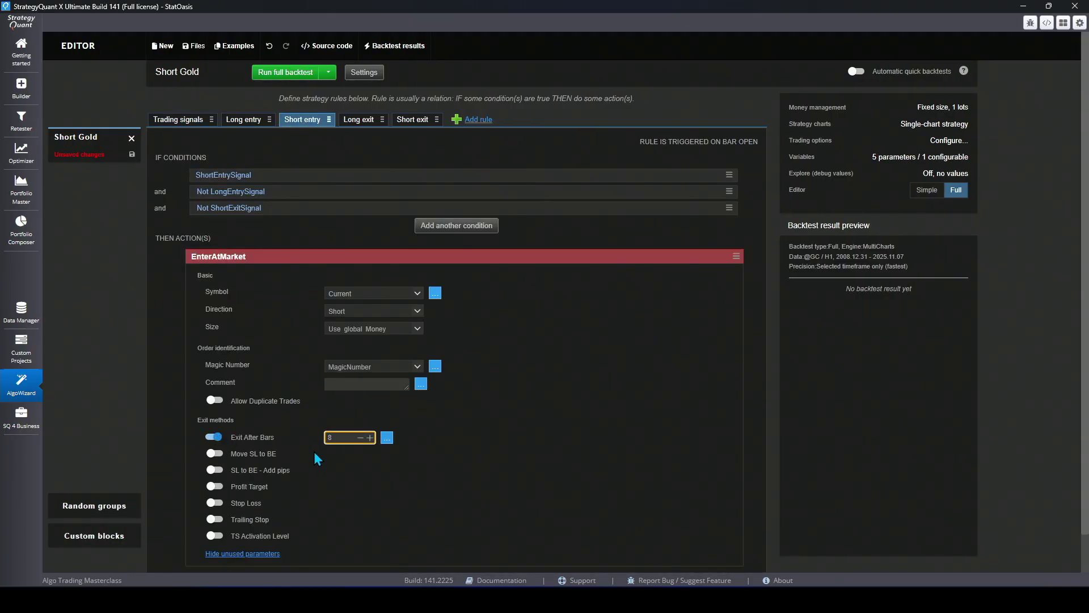
pyautogui.write('7')
pyautogui.click(192, 121)
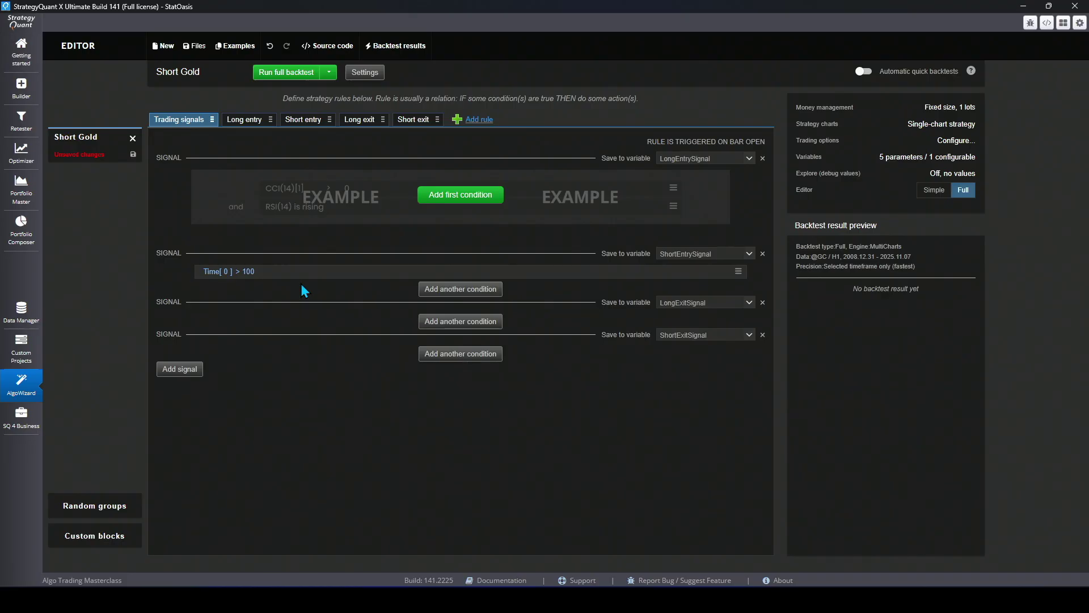
# Run a full backtest and review its overview and list of trades (11,511 trades, $193,290 loss).
pyautogui.click(329, 72)
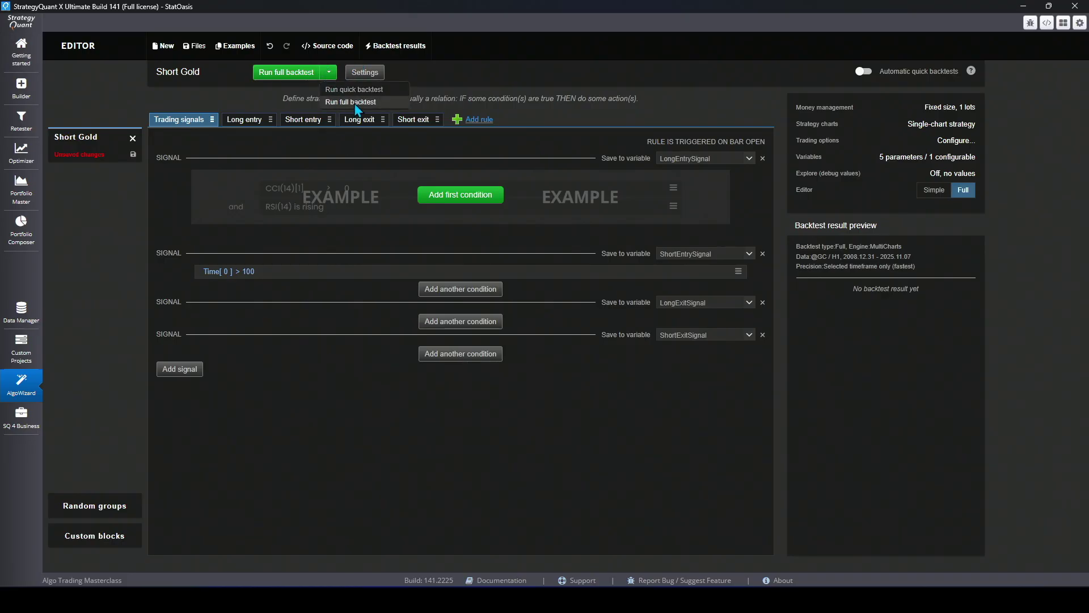
pyautogui.click(355, 102)
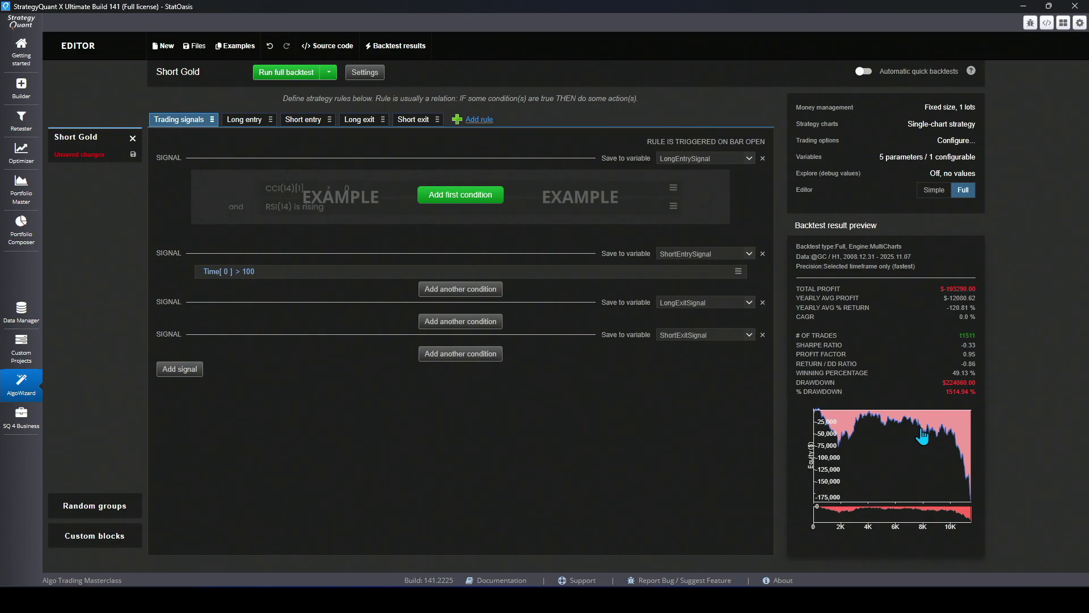
pyautogui.click(927, 428)
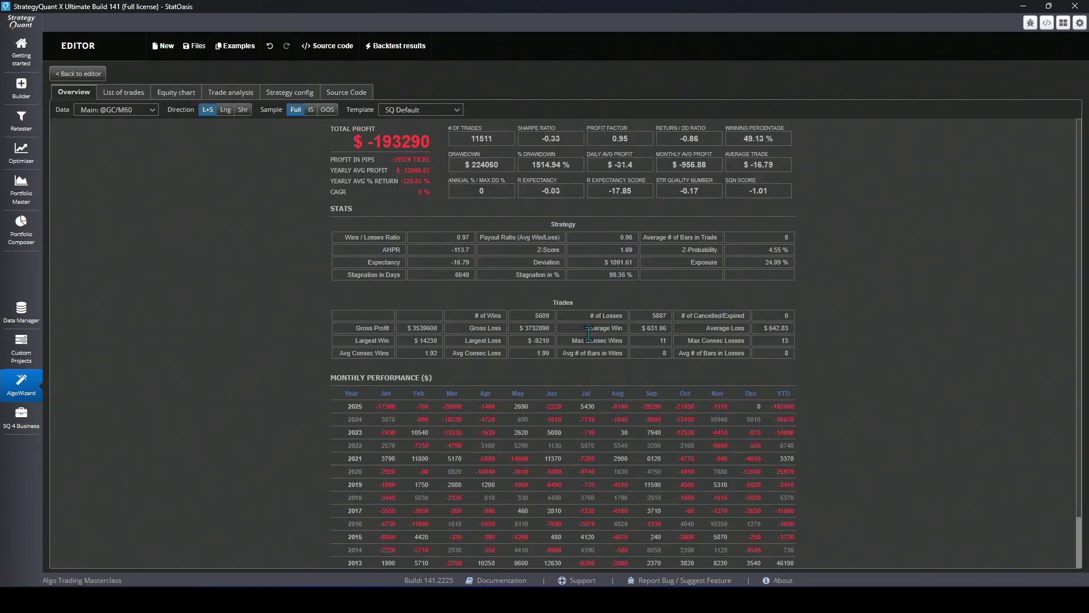
pyautogui.click(130, 94)
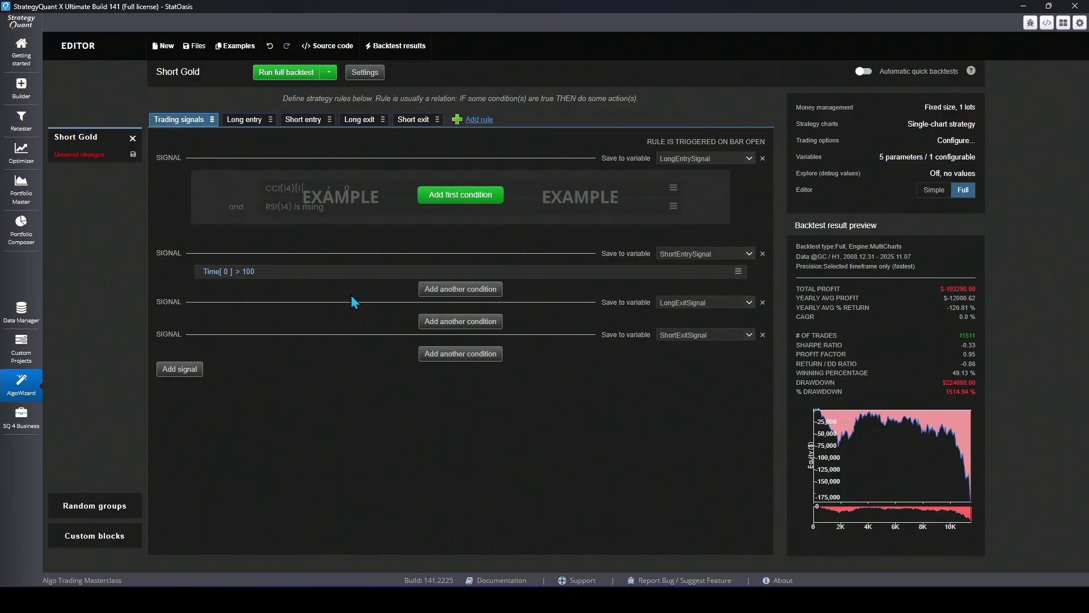
# Add a Bar Day Of Week Is condition set to Monday to the short entry and rerun the backtest.
pyautogui.click(461, 289)
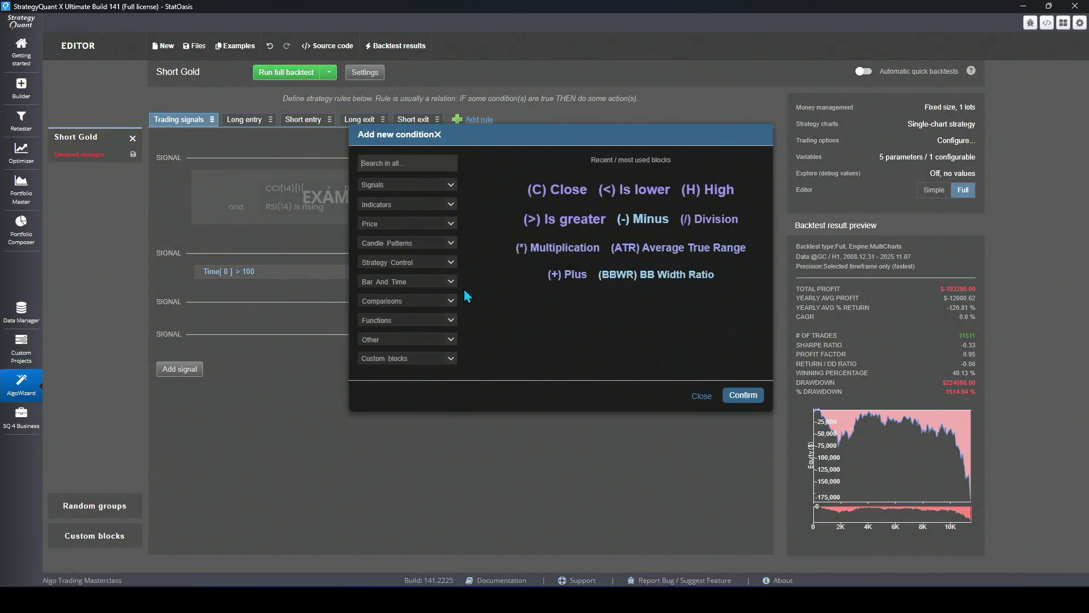
pyautogui.click(405, 282)
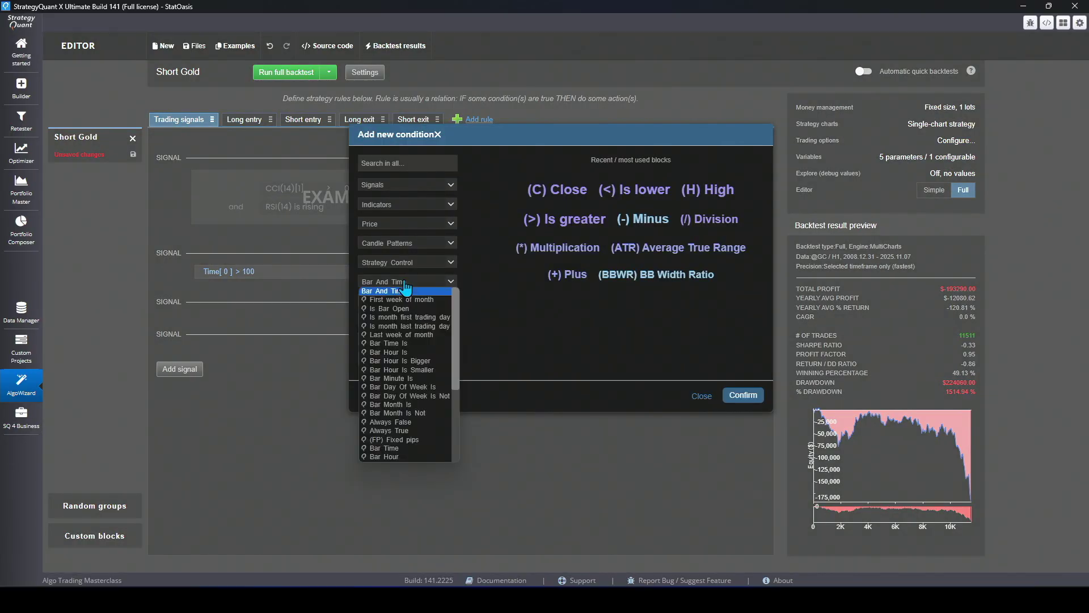
pyautogui.click(415, 387)
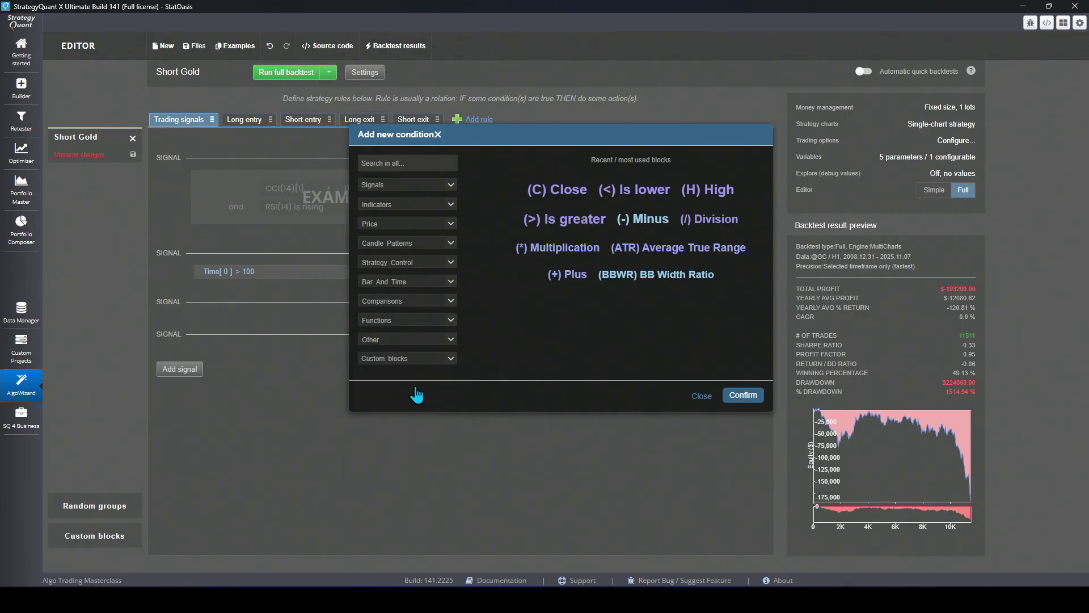
pyautogui.click(622, 271)
pyautogui.click(663, 278)
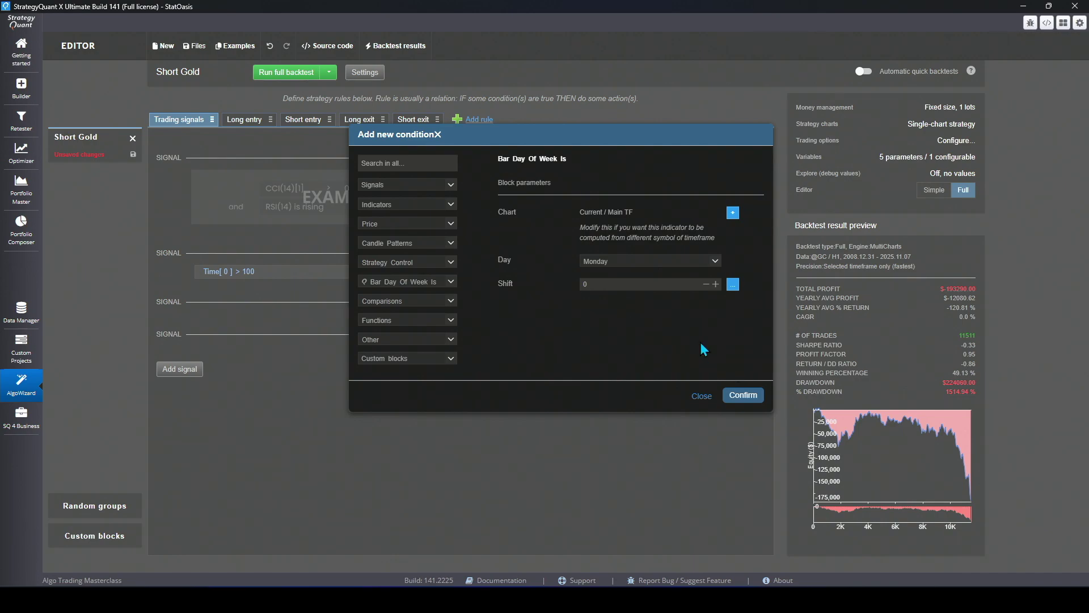
pyautogui.click(745, 396)
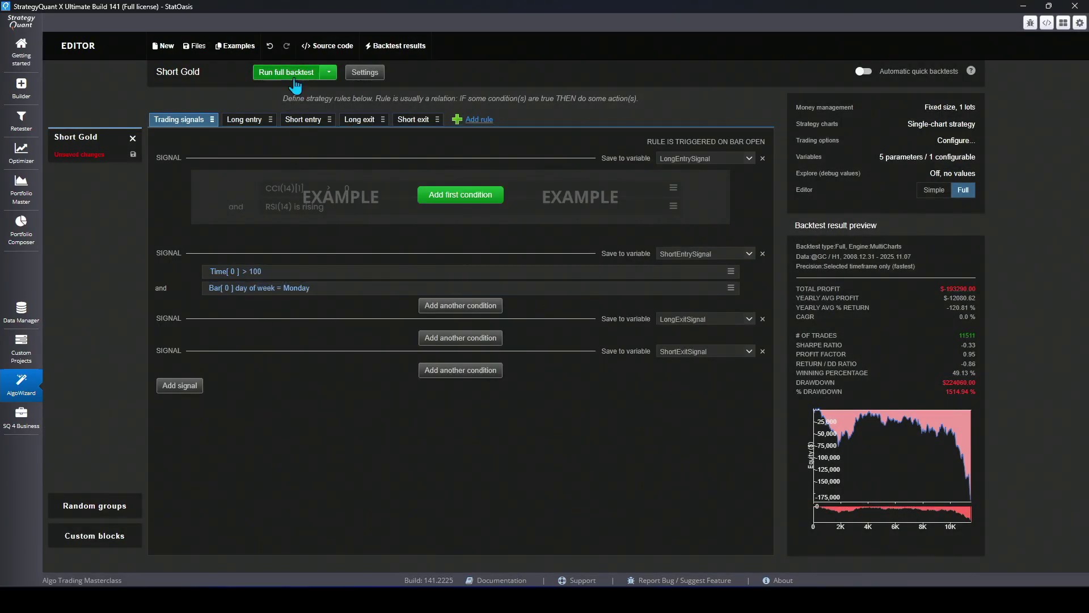
pyautogui.click(294, 79)
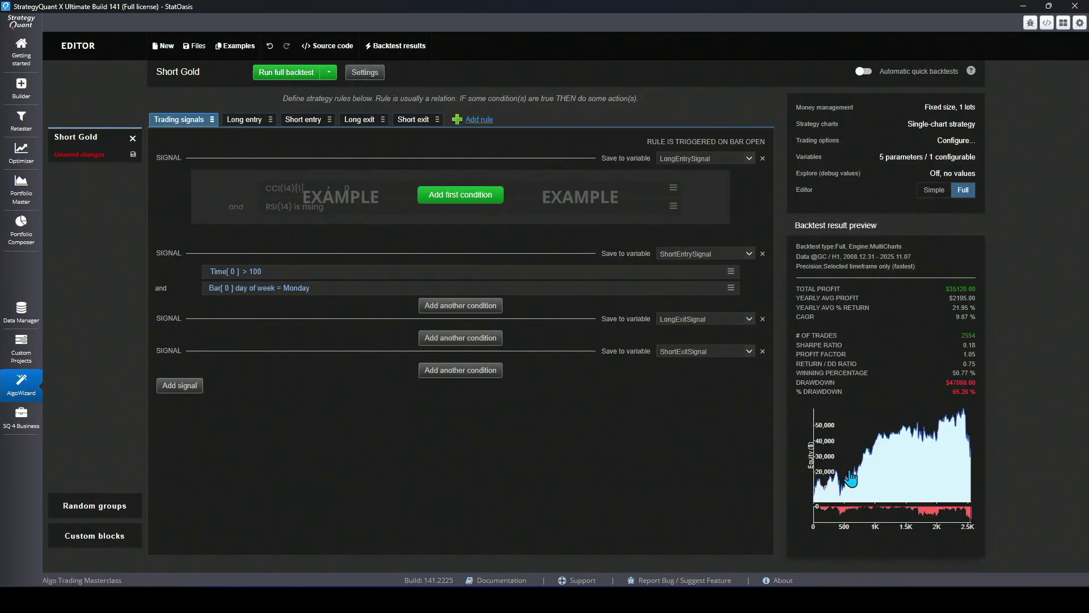
pyautogui.click(891, 474)
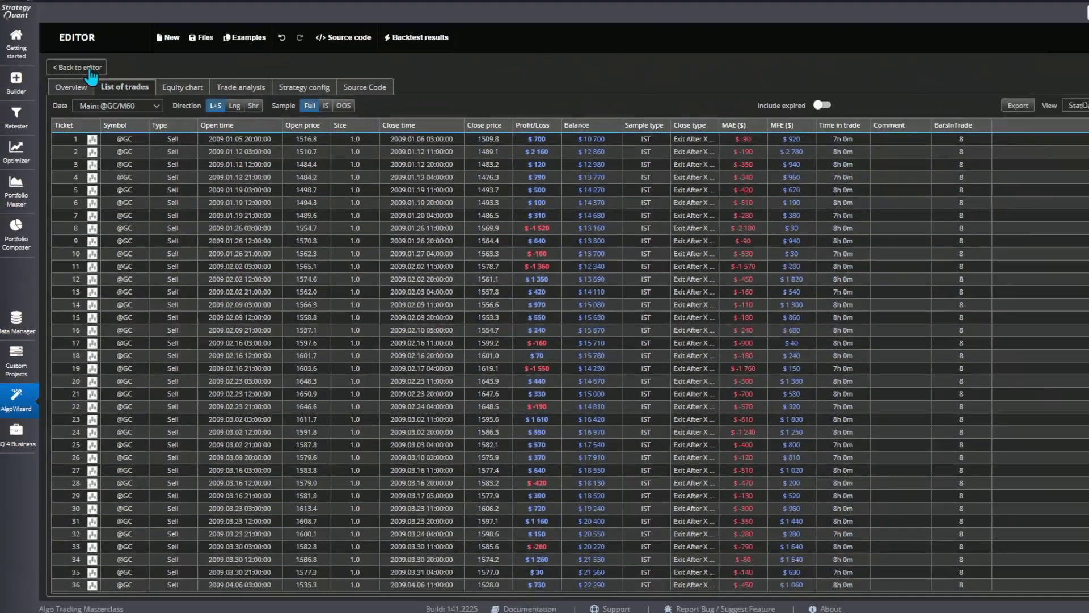
pyautogui.click(90, 74)
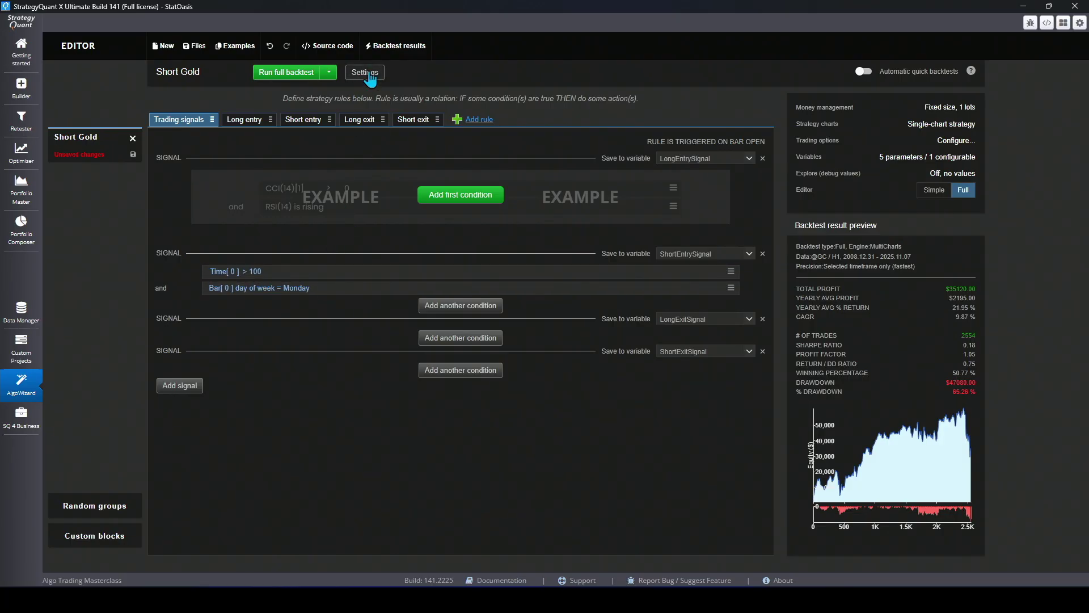
# Enable Maximum Trades Per Day of 1 in the trading options and rerun the full backtest.
pyautogui.click(366, 73)
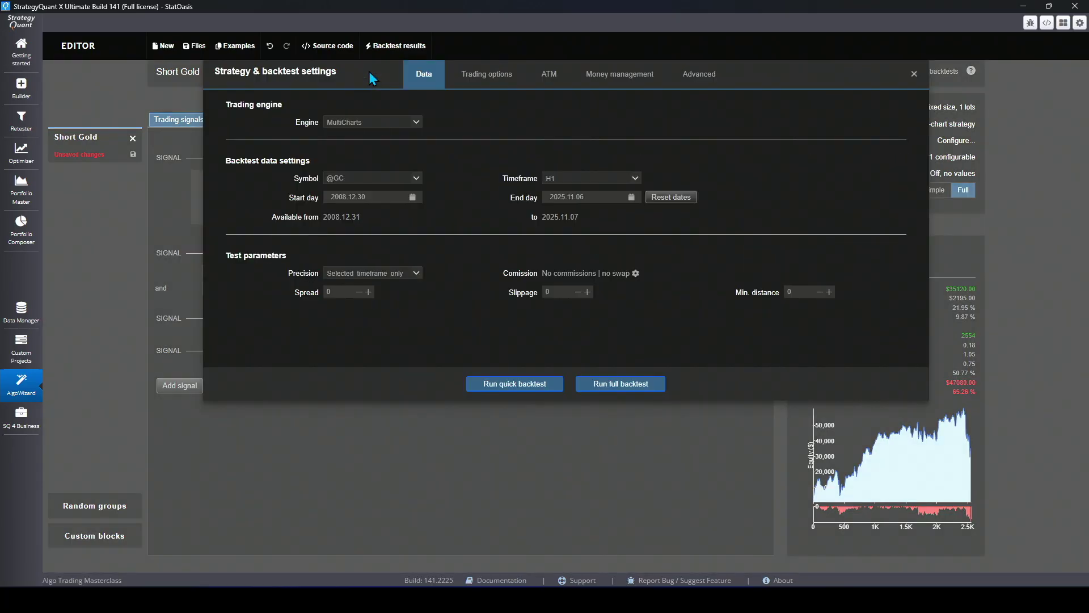
pyautogui.click(468, 78)
pyautogui.scroll(-1, 428, 293)
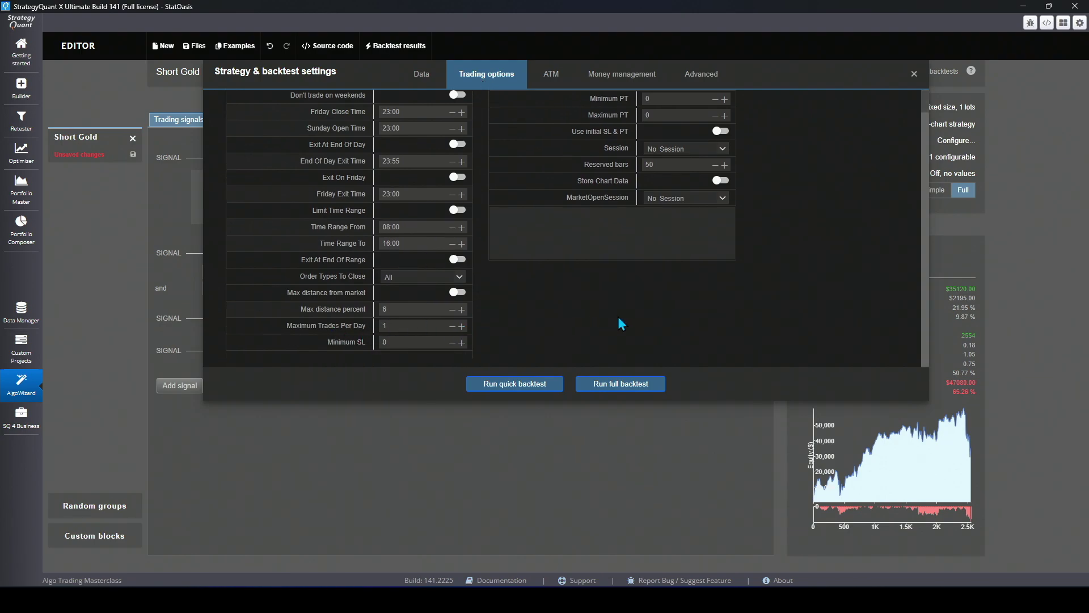
pyautogui.click(618, 383)
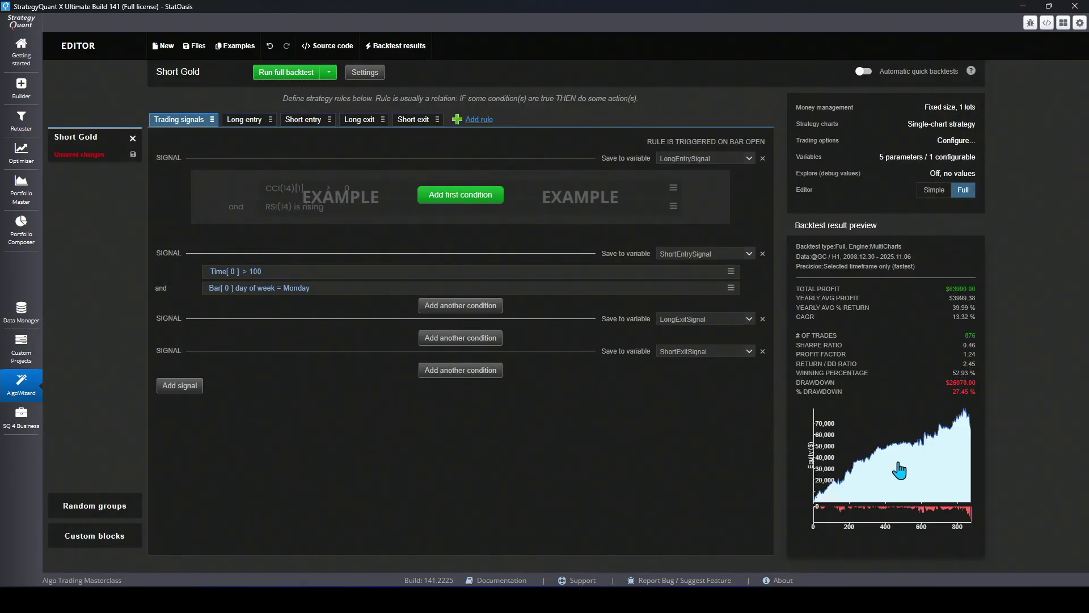
pyautogui.click(899, 469)
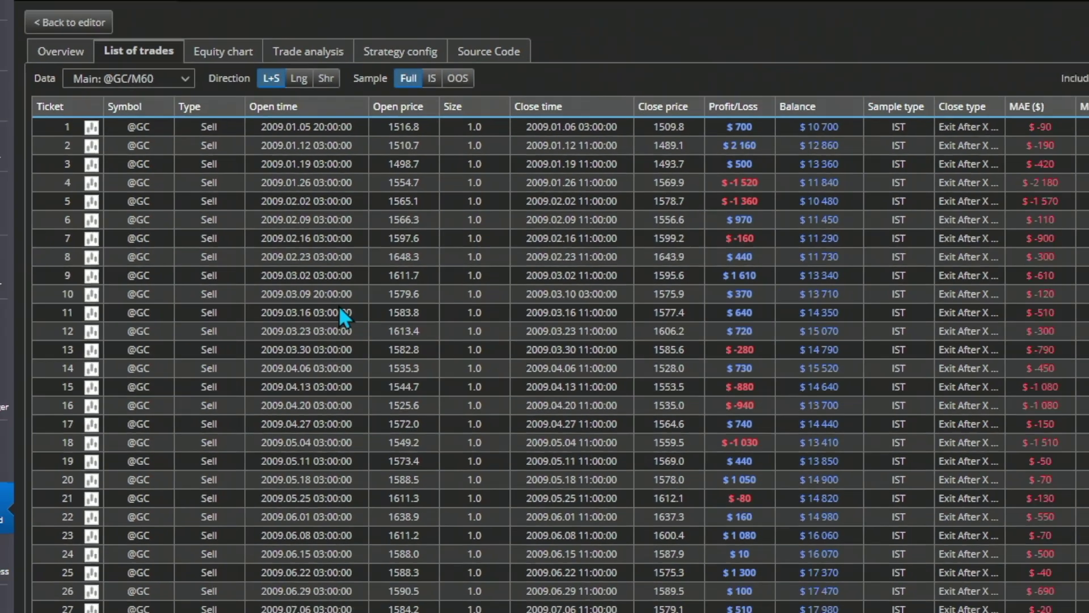
pyautogui.click(321, 273)
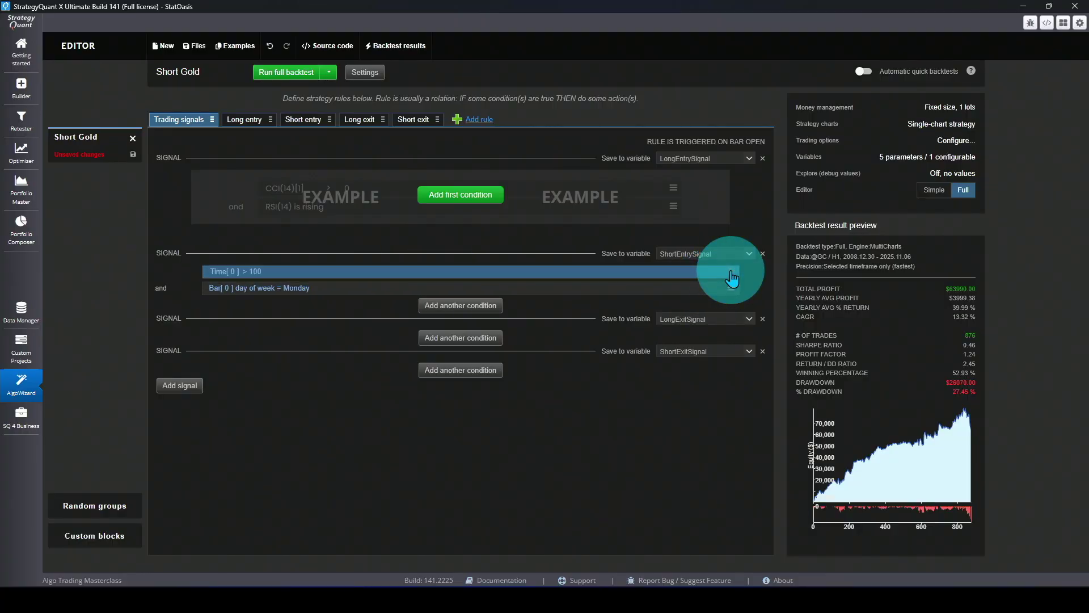
# Duplicate the Time[0] > 100 condition into Time[0] < 300 and rerun the full backtest.
pyautogui.click(730, 271)
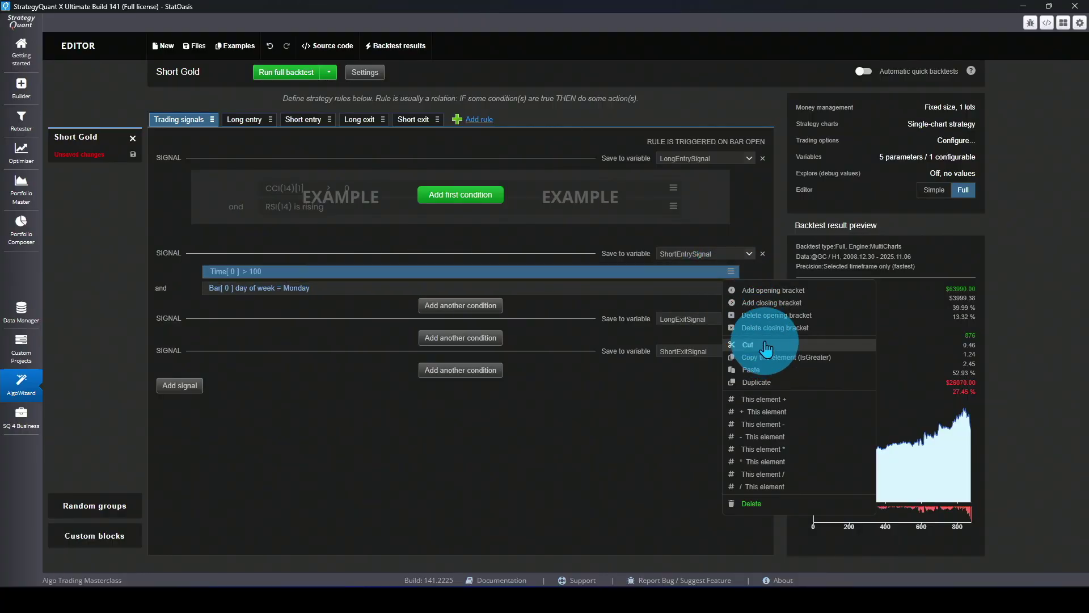
pyautogui.click(759, 381)
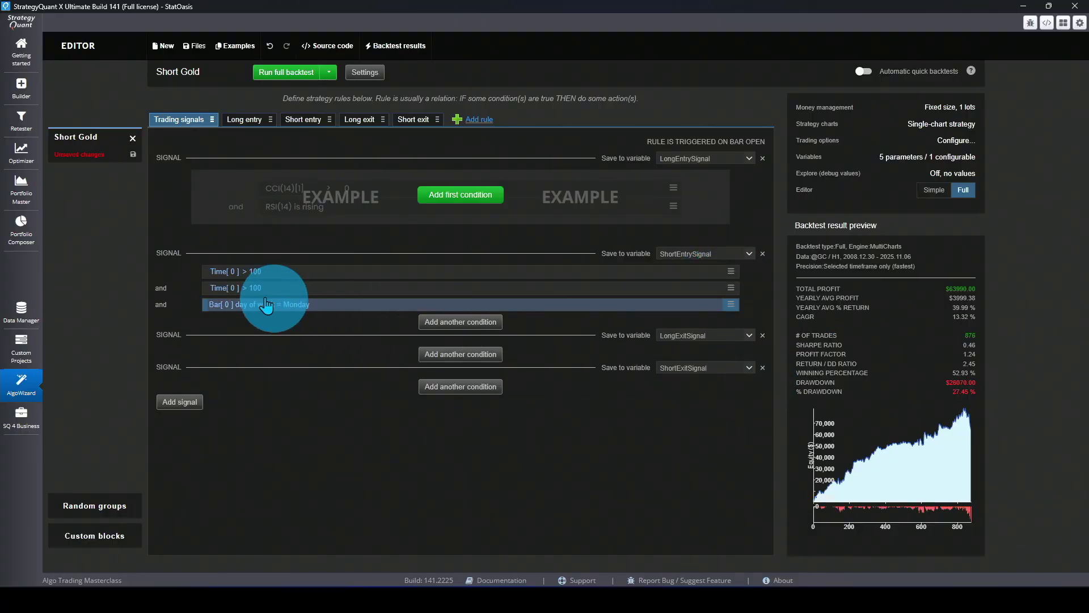
pyautogui.doubleClick(245, 290)
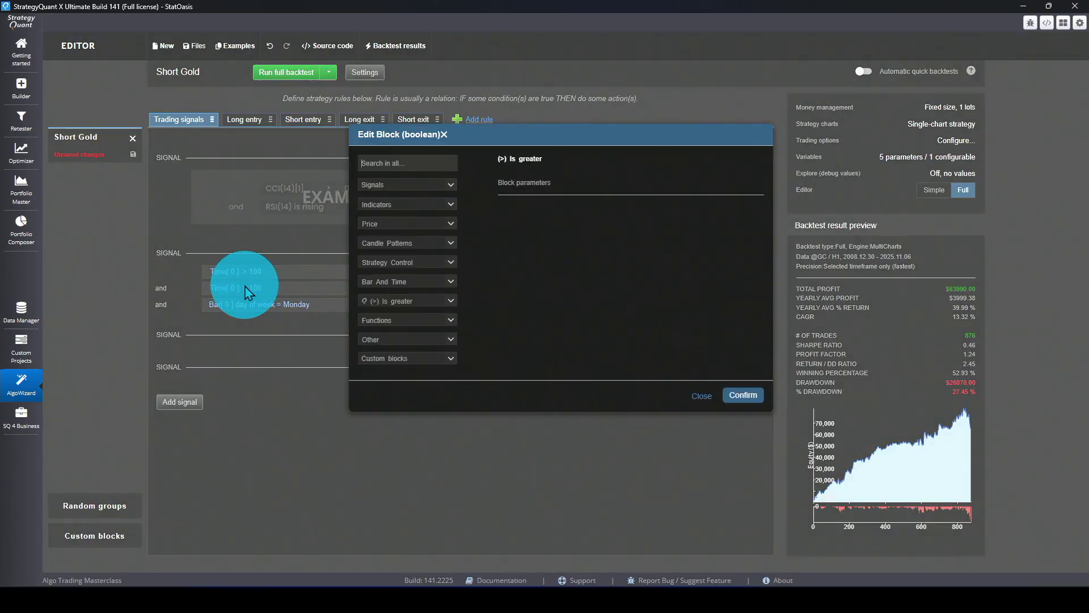
pyautogui.click(412, 302)
pyautogui.click(392, 353)
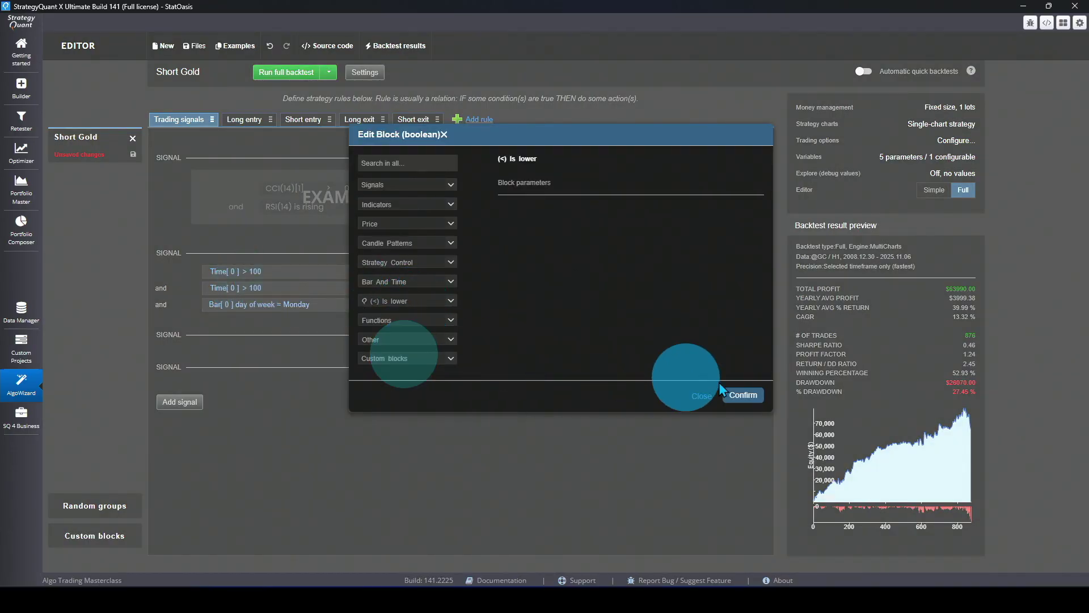
pyautogui.click(742, 395)
pyautogui.doubleClick(249, 289)
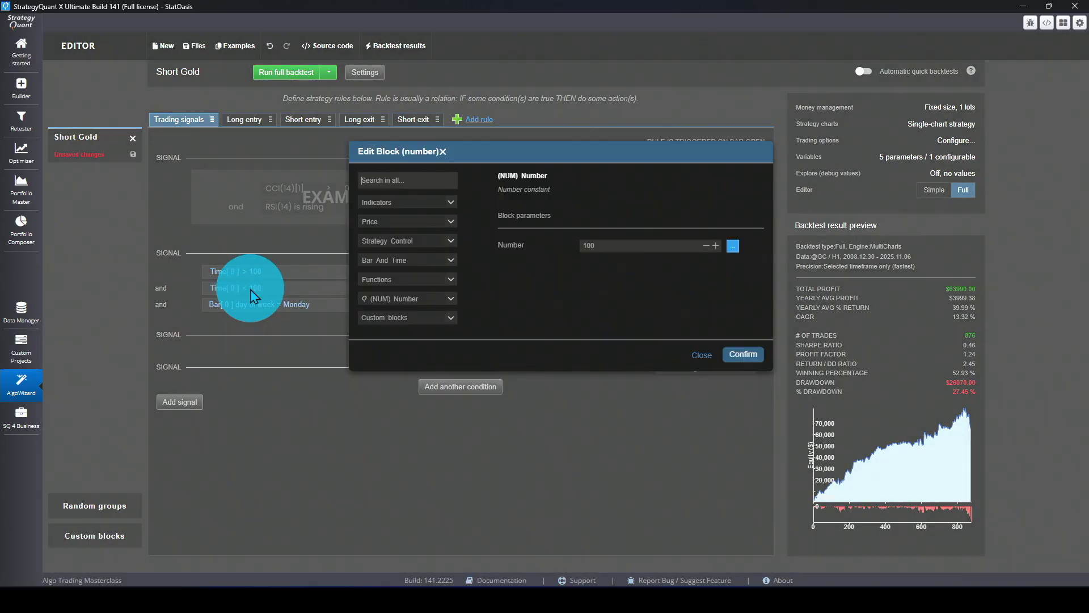
pyautogui.doubleClick(624, 246)
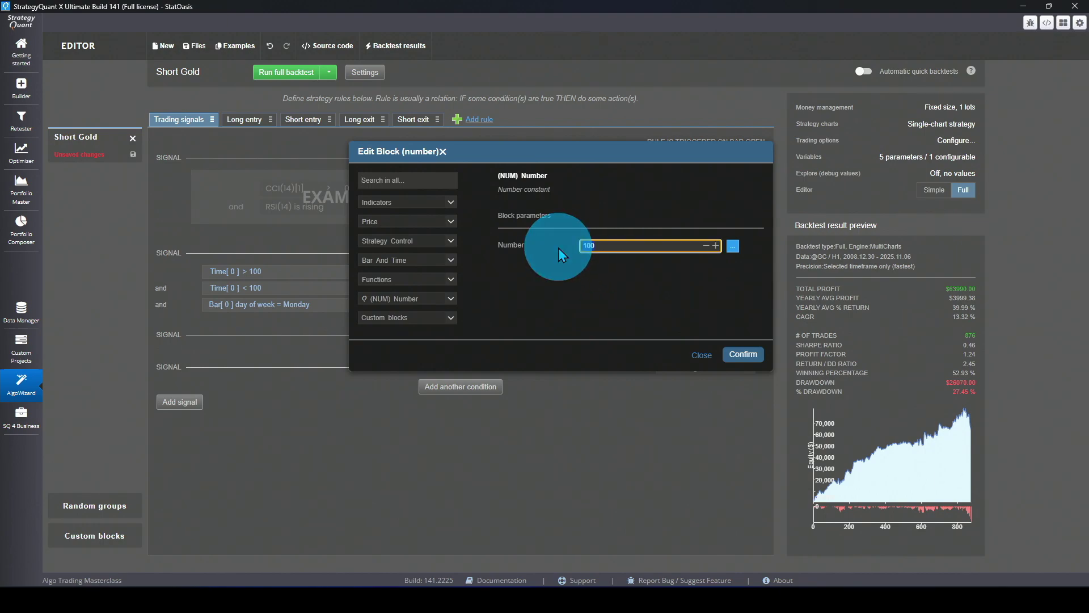
pyautogui.write('300')
pyautogui.click(742, 354)
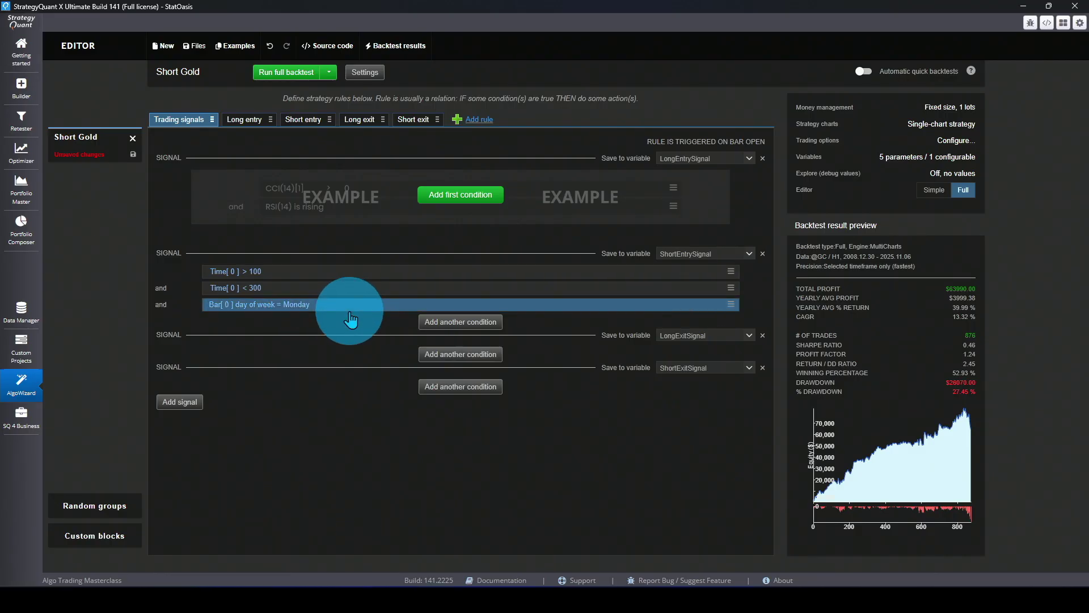
pyautogui.click(286, 72)
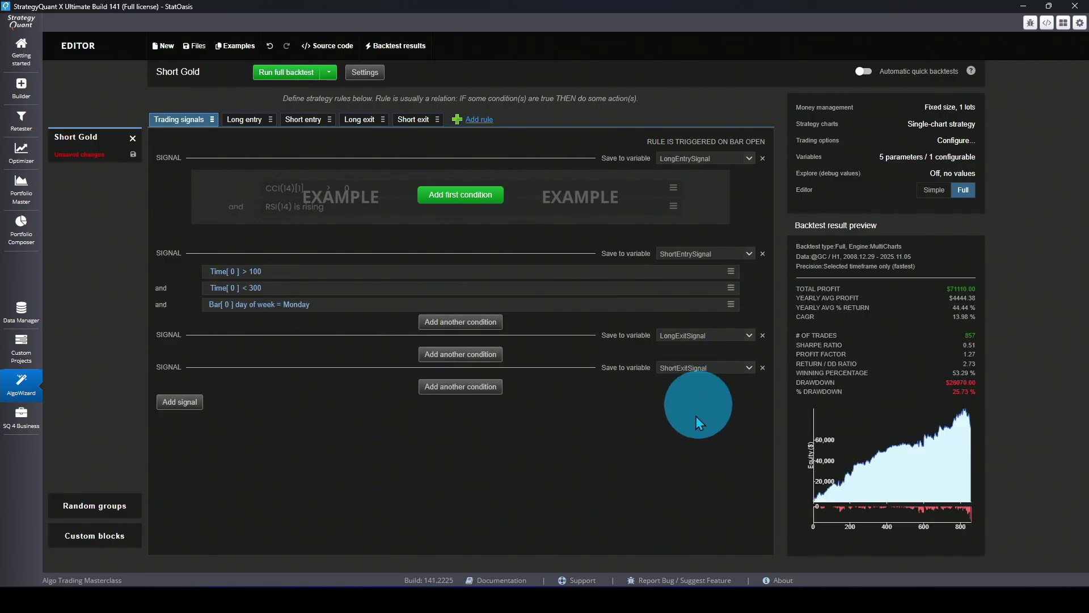
pyautogui.click(899, 437)
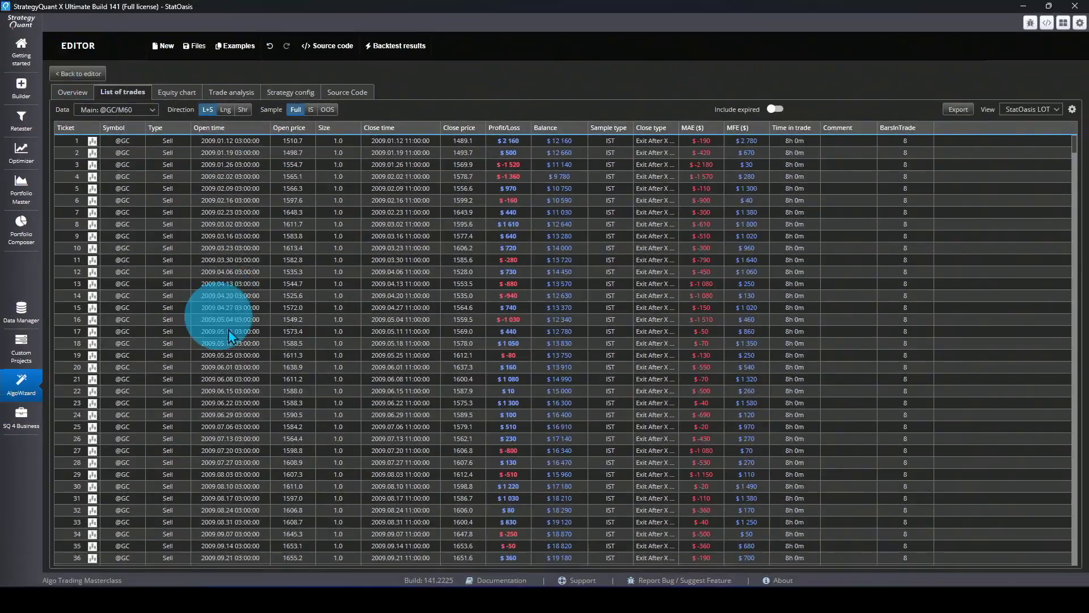
pyautogui.click(80, 73)
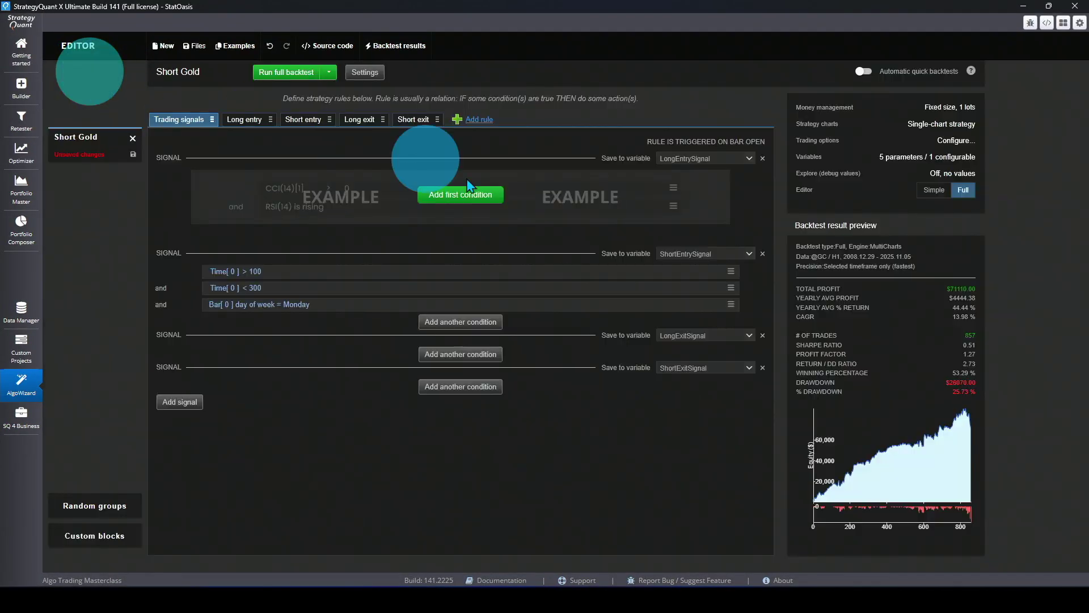
# Change the first time condition's threshold to 30, rerun the backtest, and open the detailed results.
pyautogui.click(254, 271)
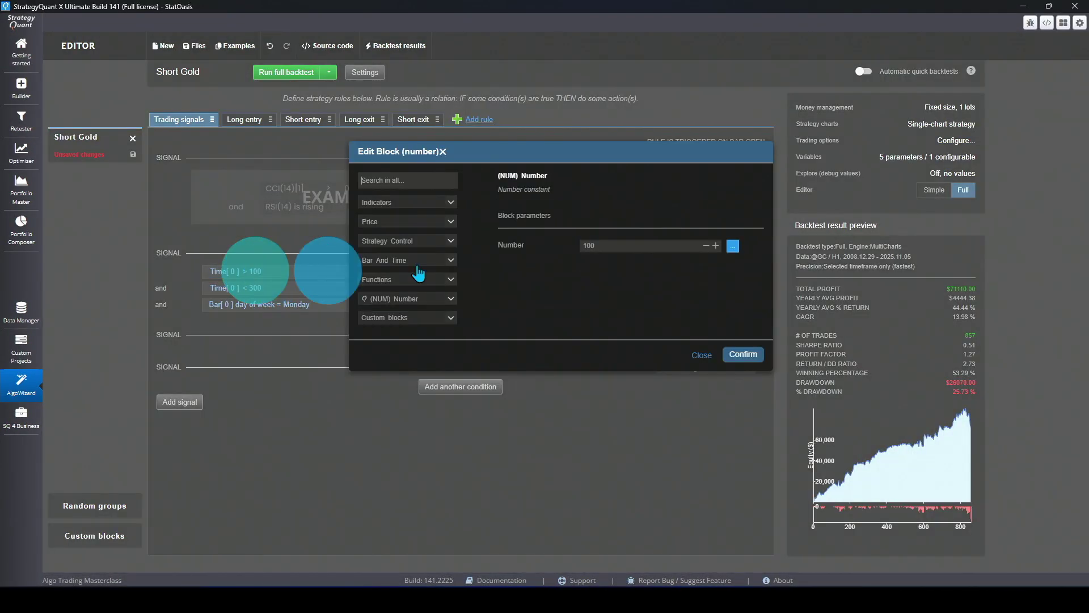
pyautogui.click(631, 251)
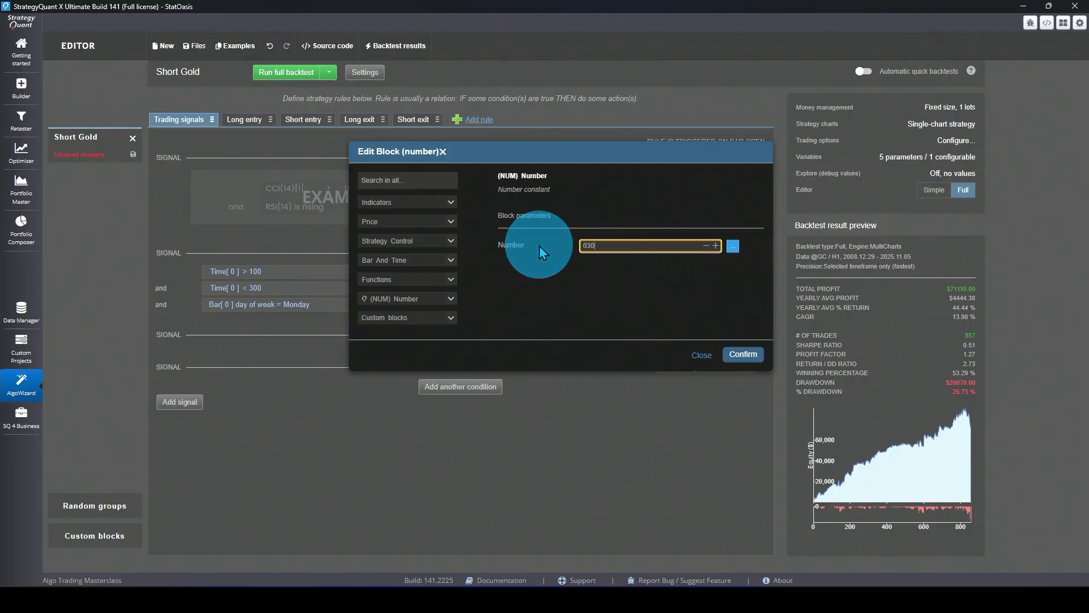
pyautogui.write('030')
pyautogui.click(742, 354)
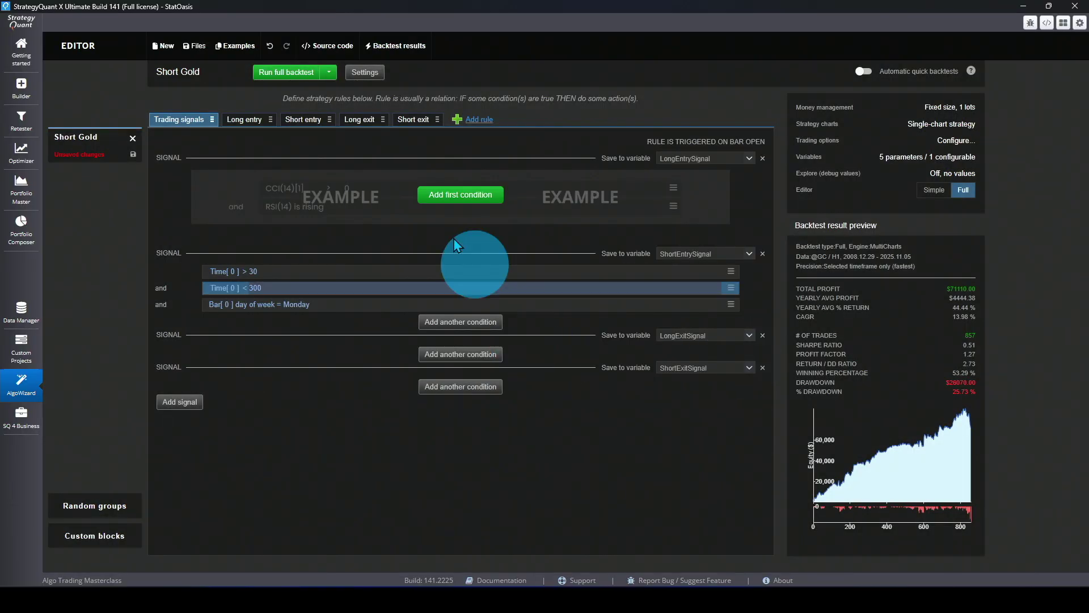
pyautogui.click(287, 72)
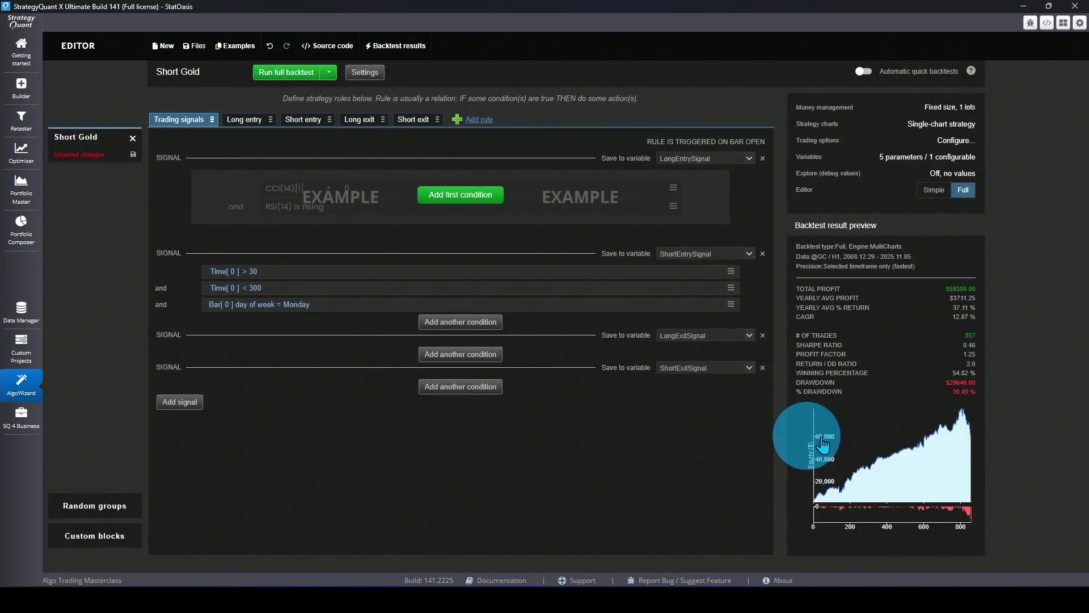
pyautogui.click(907, 443)
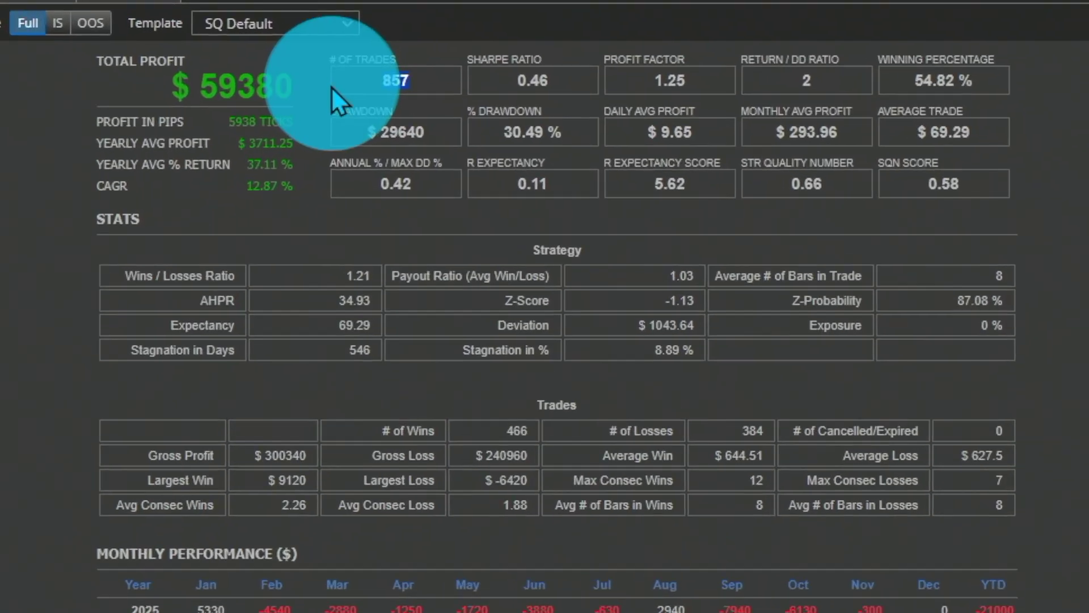
# Switch the overview to the Default with Open... template, showing $59,380 profit and $31,350 drawdown.
pyautogui.doubleClick(980, 132)
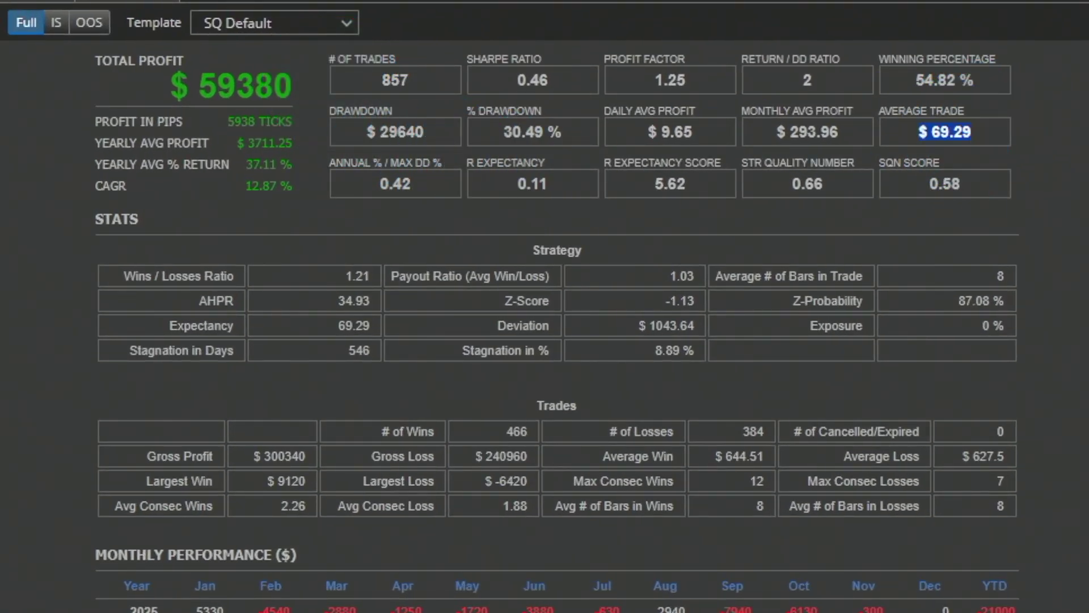
pyautogui.click(274, 22)
pyautogui.click(287, 49)
pyautogui.click(386, 163)
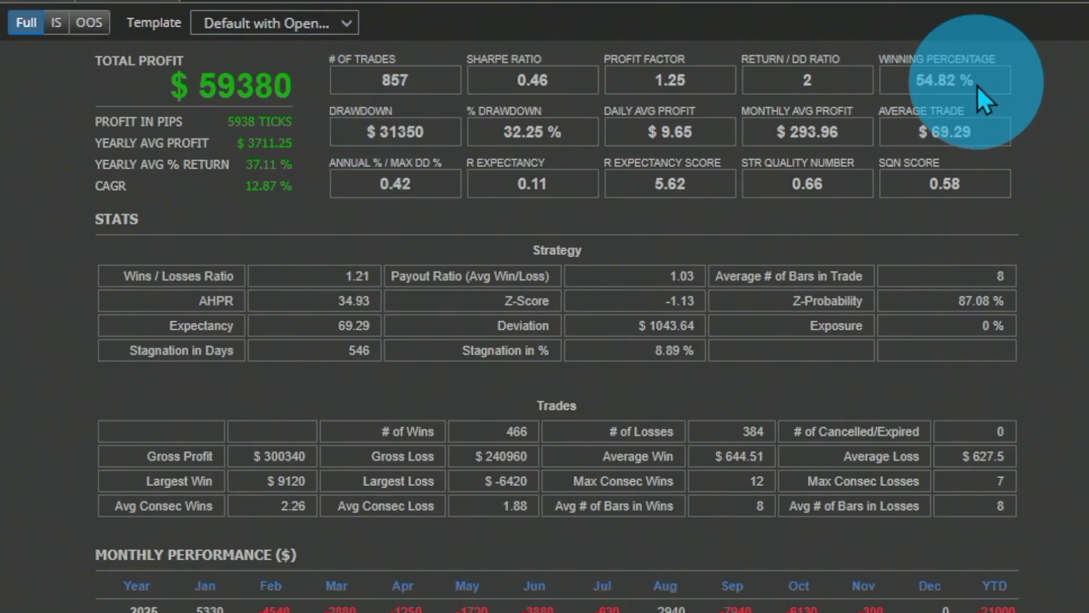
pyautogui.scroll(-1, 977, 85)
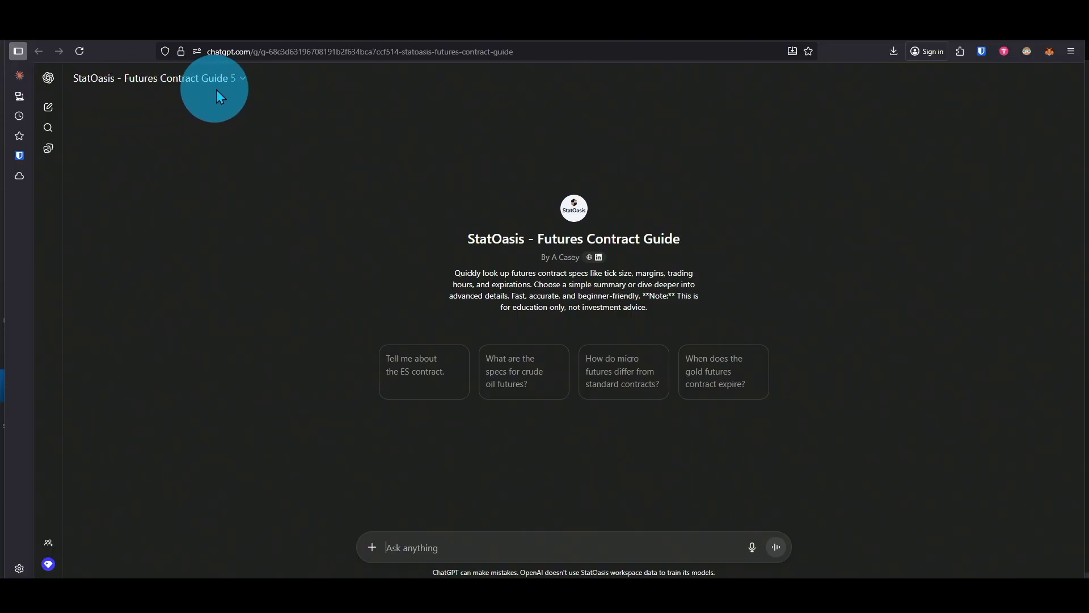
# Ask the StatOasis Futures Contract Guide what one gold futures tick is worth.
pyautogui.click(433, 543)
pyautogui.write('what is')
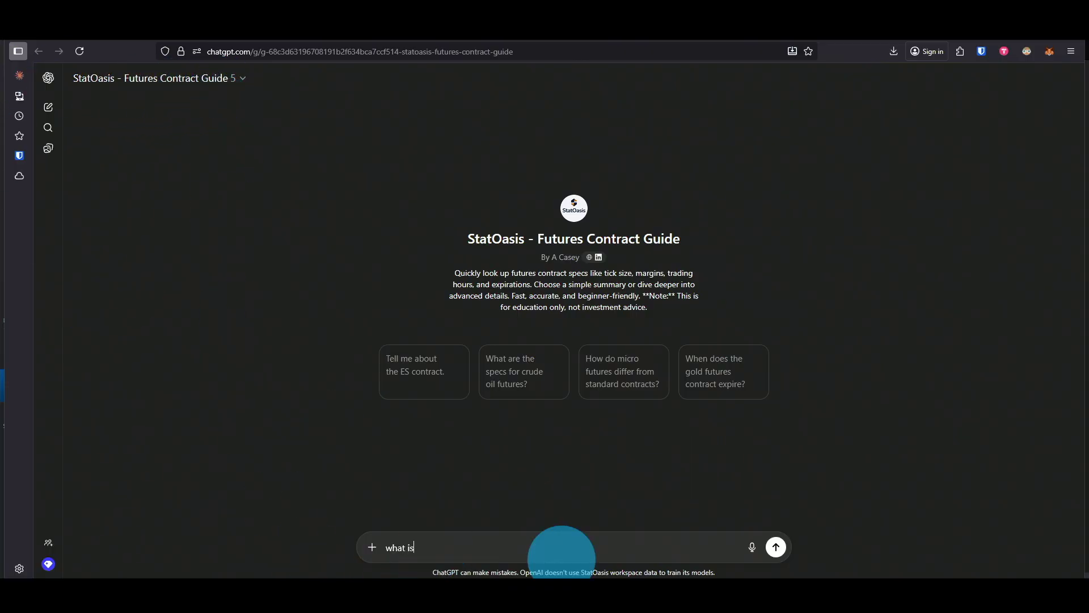
pyautogui.write(' the value ')
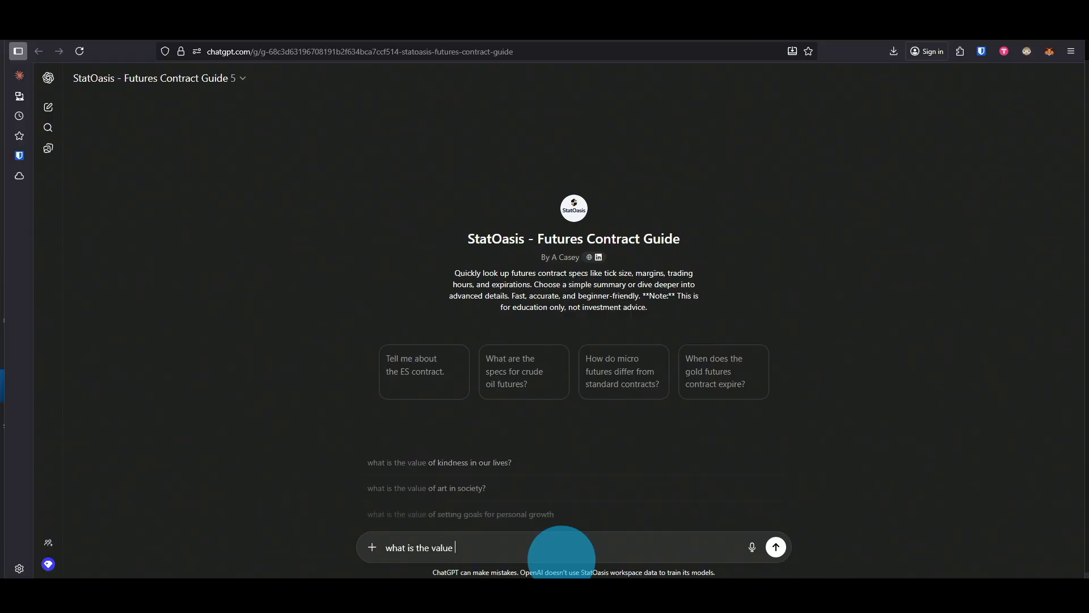
pyautogui.write('of one tick in go')
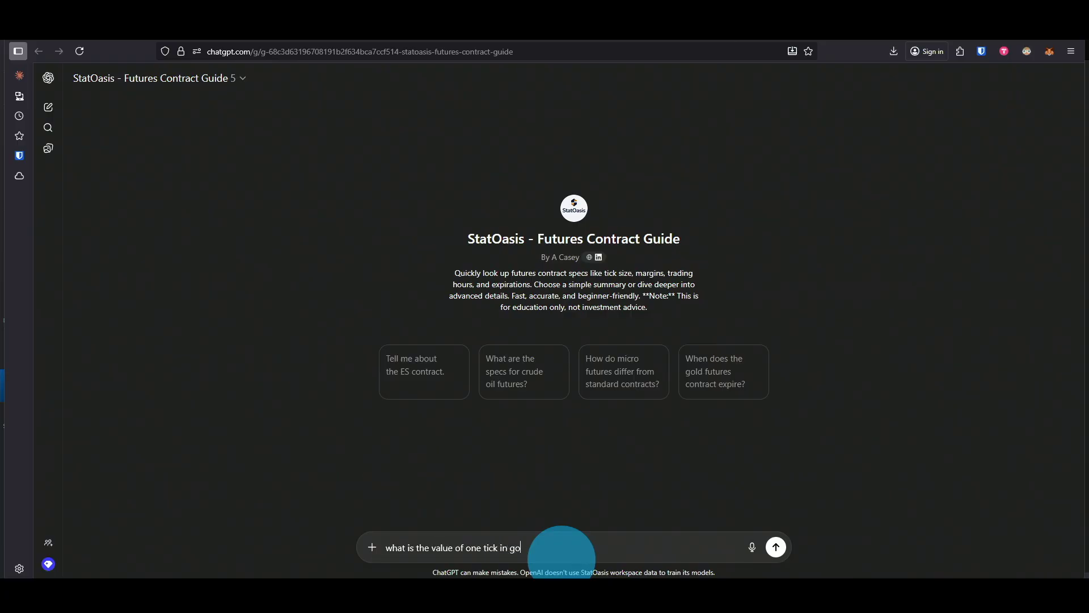
pyautogui.write('res')
pyautogui.press('Return')
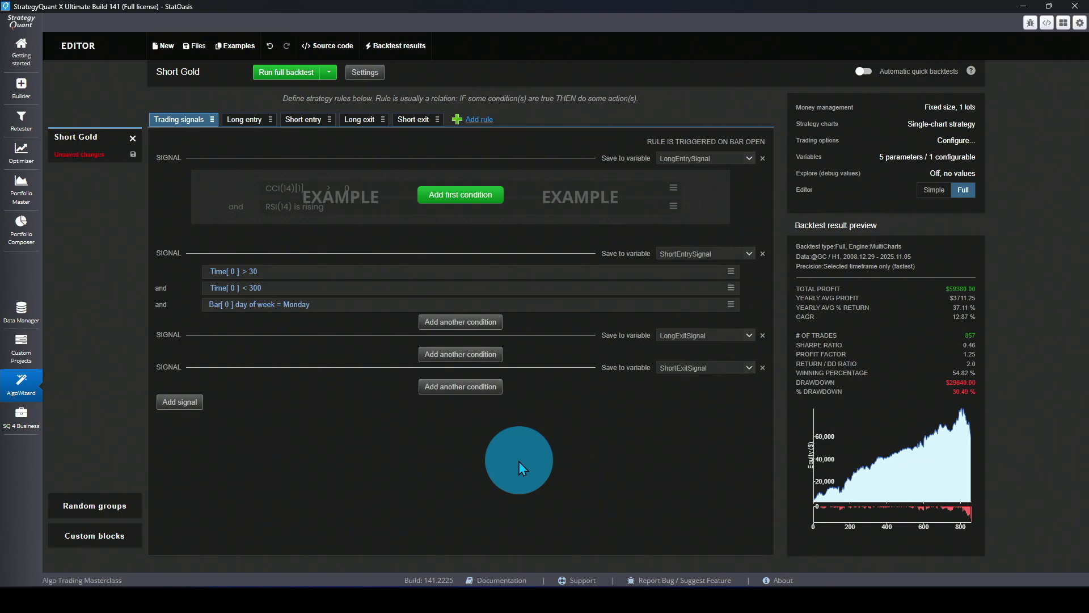
# Turn on Strategy template mode in the advanced strategy settings.
pyautogui.click(365, 72)
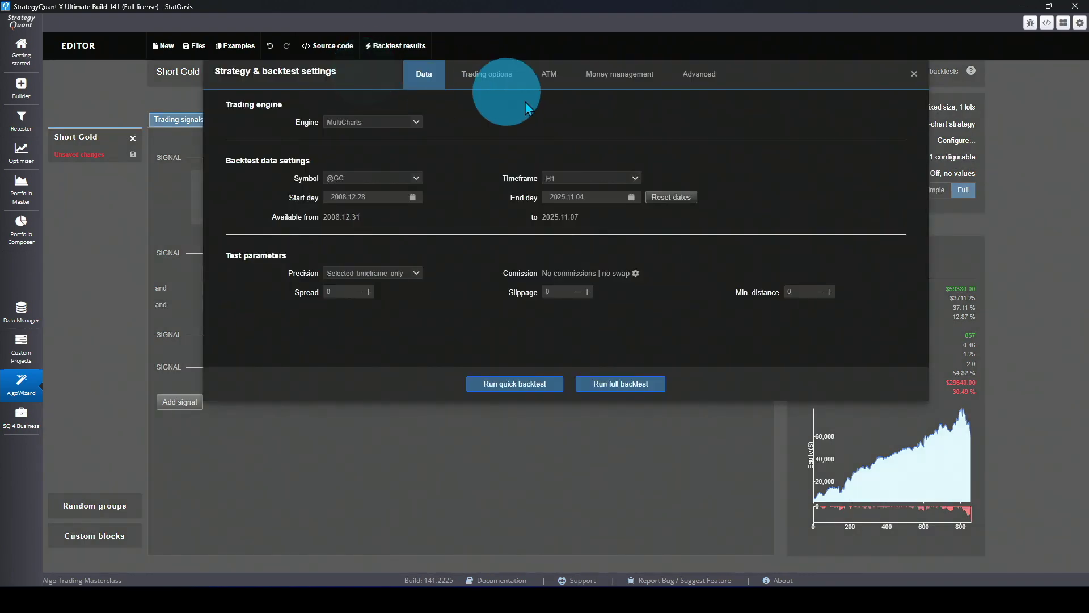
pyautogui.click(692, 96)
pyautogui.click(226, 110)
pyautogui.click(256, 194)
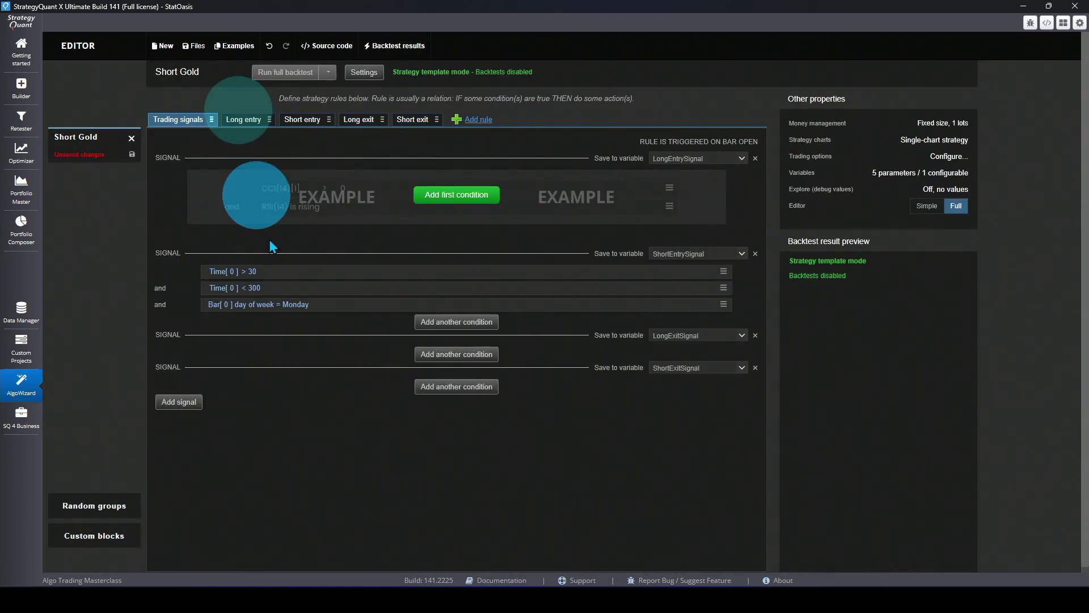
# Add a RandomCondition to the short-entry signal and save the file.
pyautogui.click(449, 322)
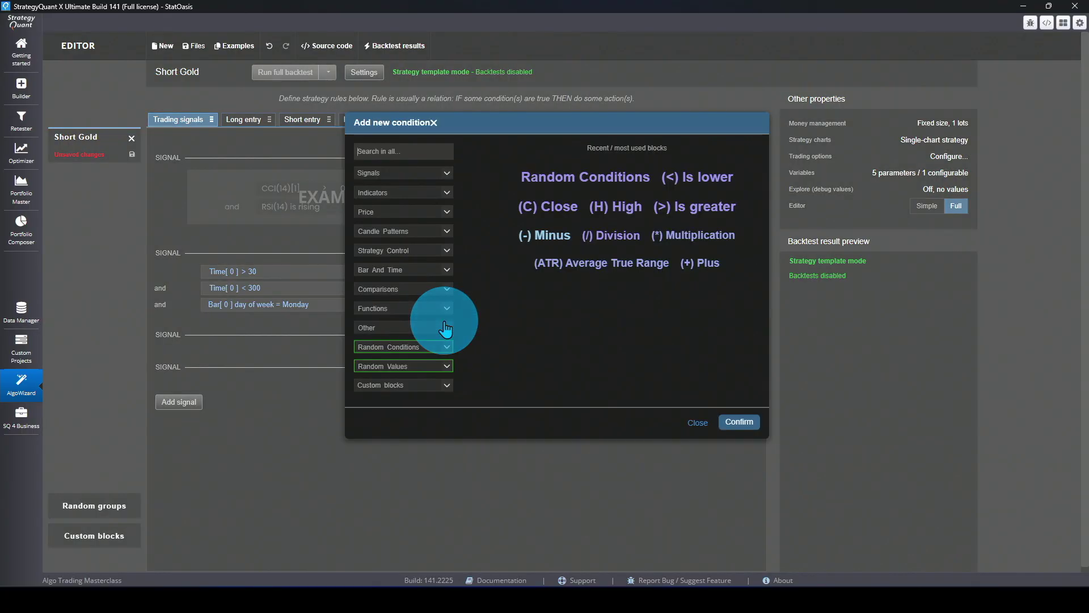
pyautogui.click(417, 348)
pyautogui.click(408, 359)
pyautogui.click(737, 423)
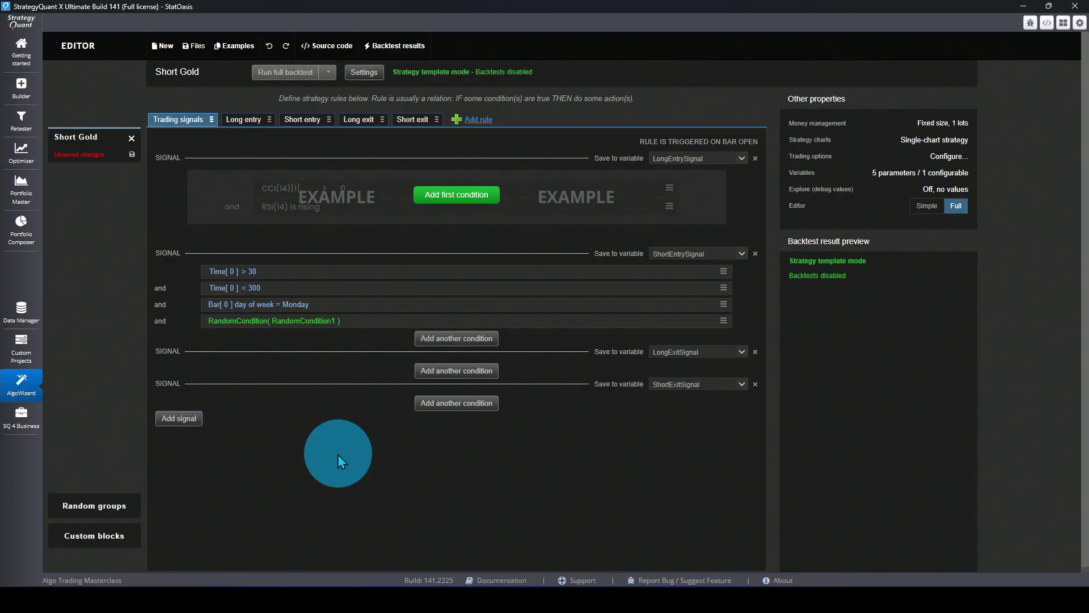
pyautogui.click(195, 47)
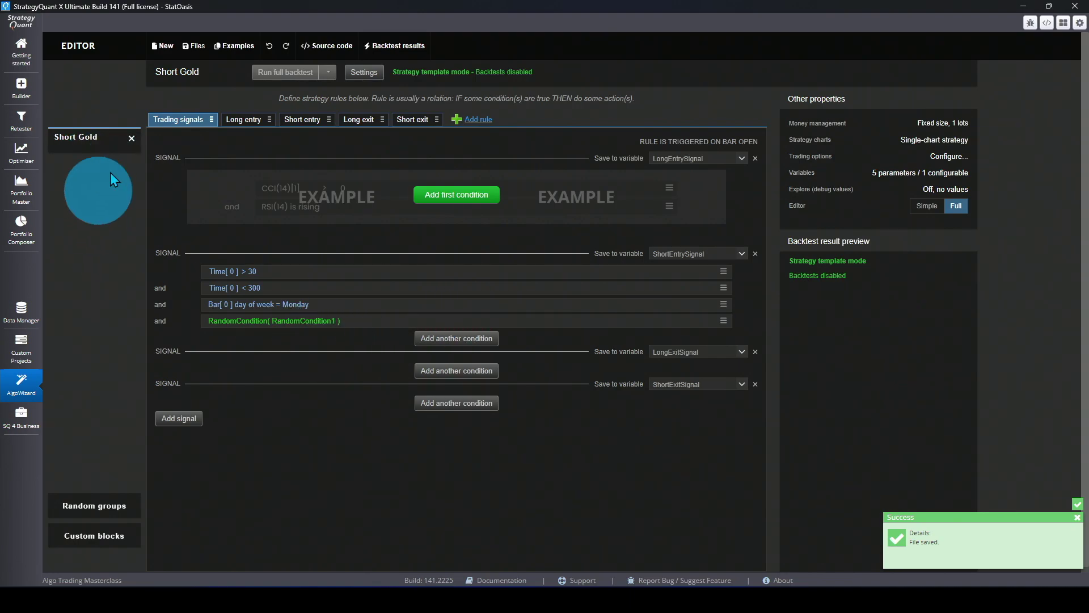
# Close Short Gold, reload it from file, and switch the editor to the Full rule view.
pyautogui.click(131, 139)
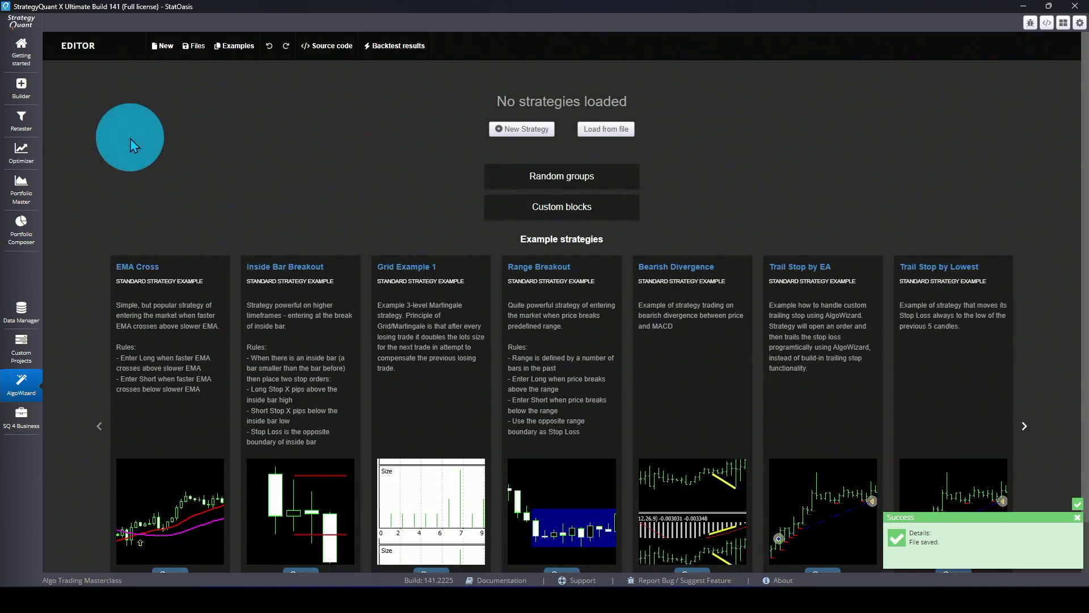
pyautogui.click(195, 46)
pyautogui.click(206, 69)
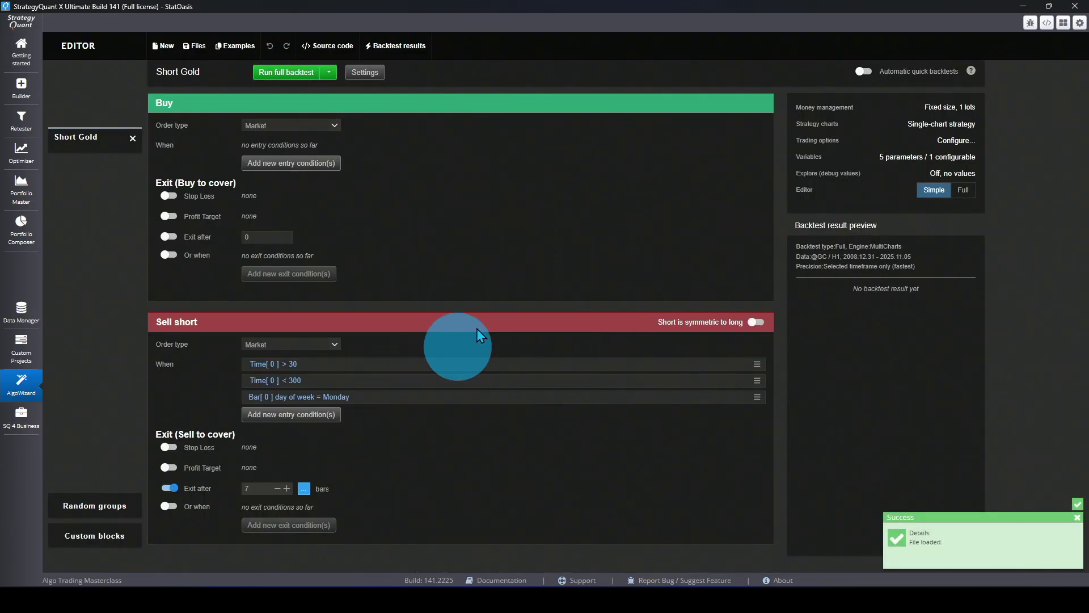
pyautogui.click(963, 189)
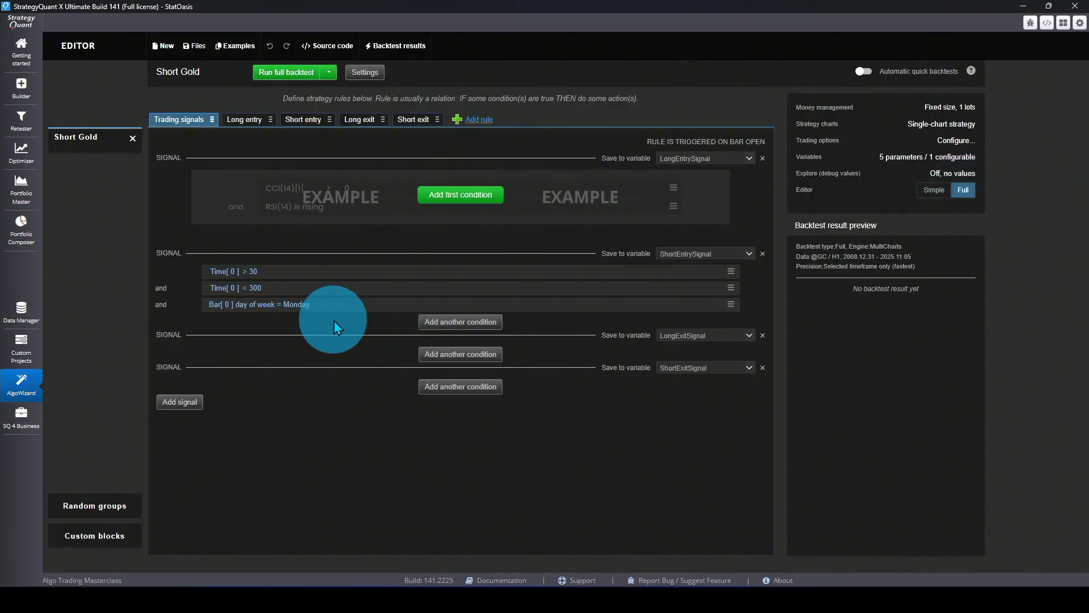
# Enable Strategy template mode and add RandomCondition to the short-entry signal.
pyautogui.click(361, 73)
pyautogui.click(704, 80)
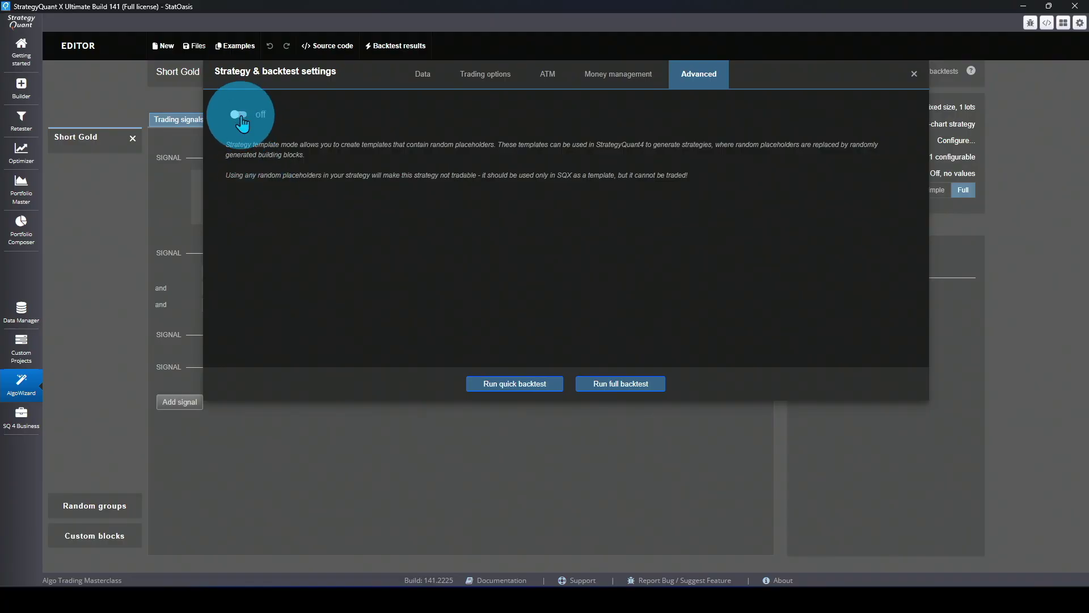
pyautogui.click(240, 120)
pyautogui.click(438, 318)
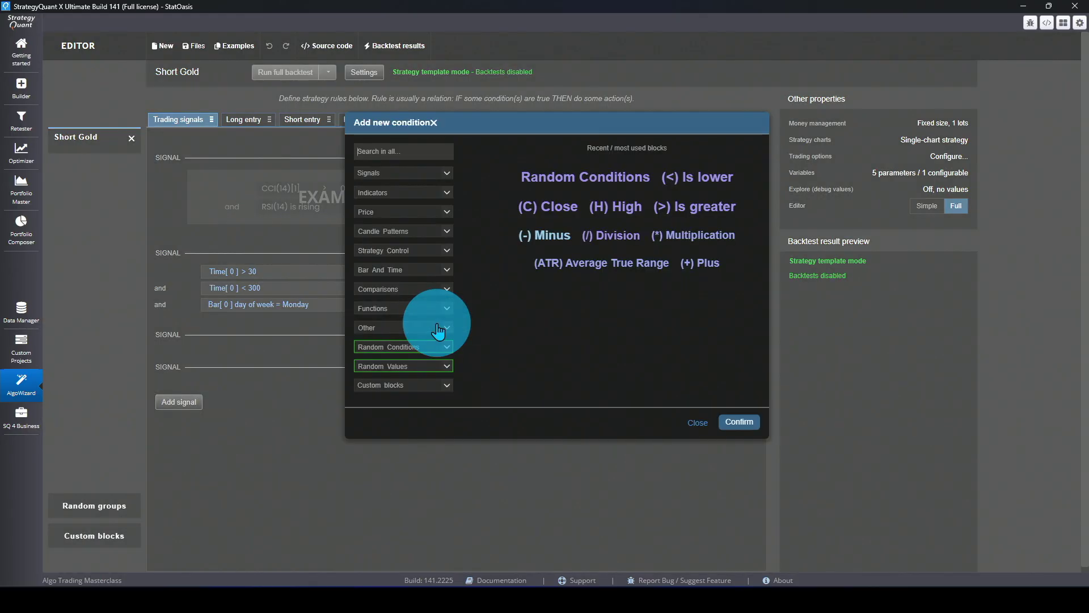
pyautogui.click(415, 347)
pyautogui.click(418, 366)
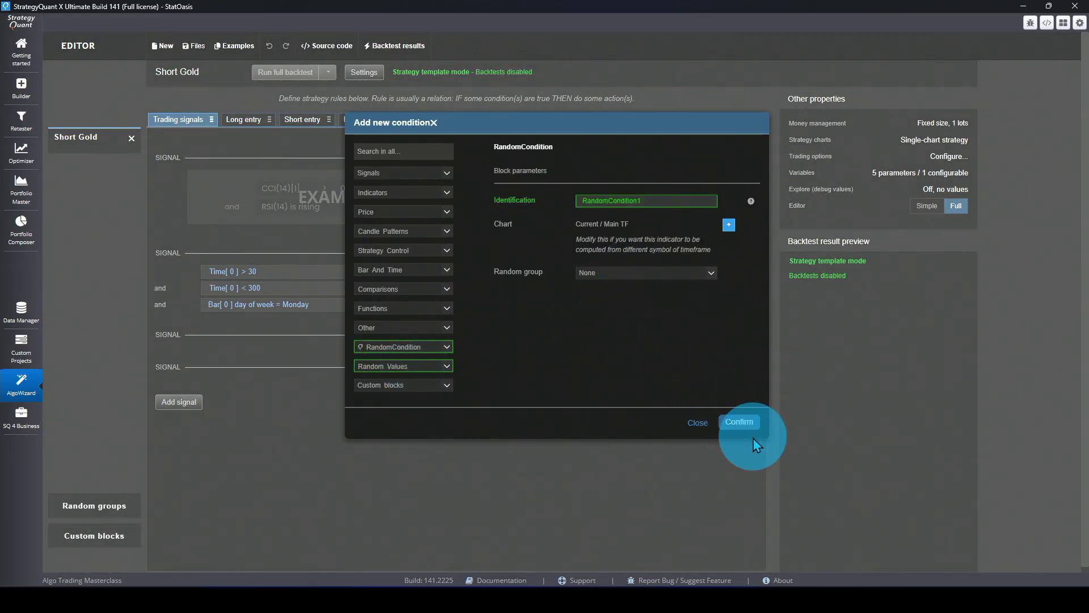
pyautogui.click(739, 422)
# Save the Short Gold template, close it, and load it again from file.
pyautogui.click(193, 46)
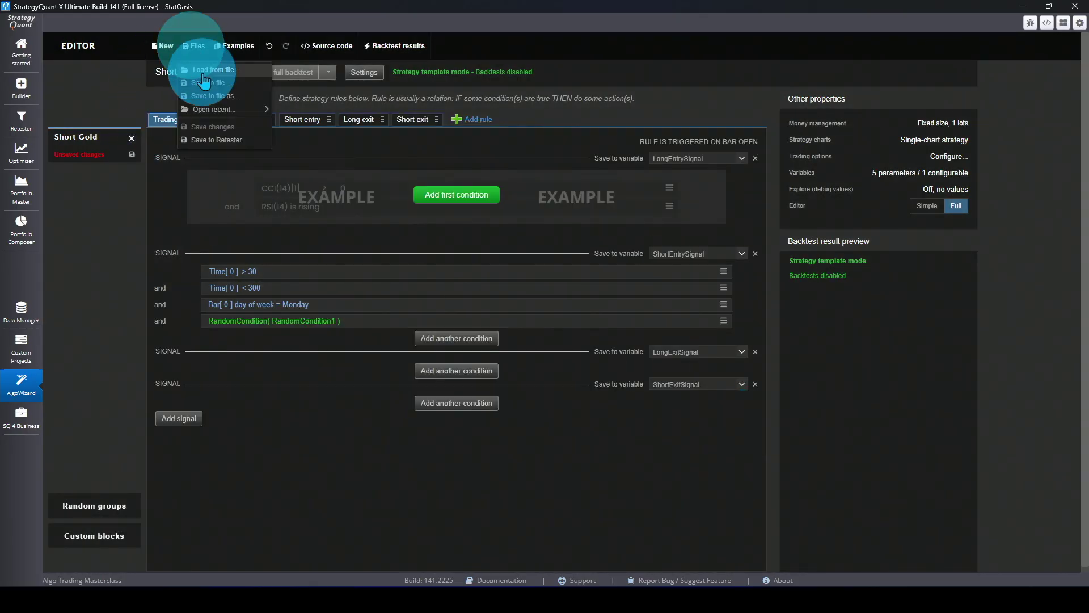
pyautogui.click(204, 82)
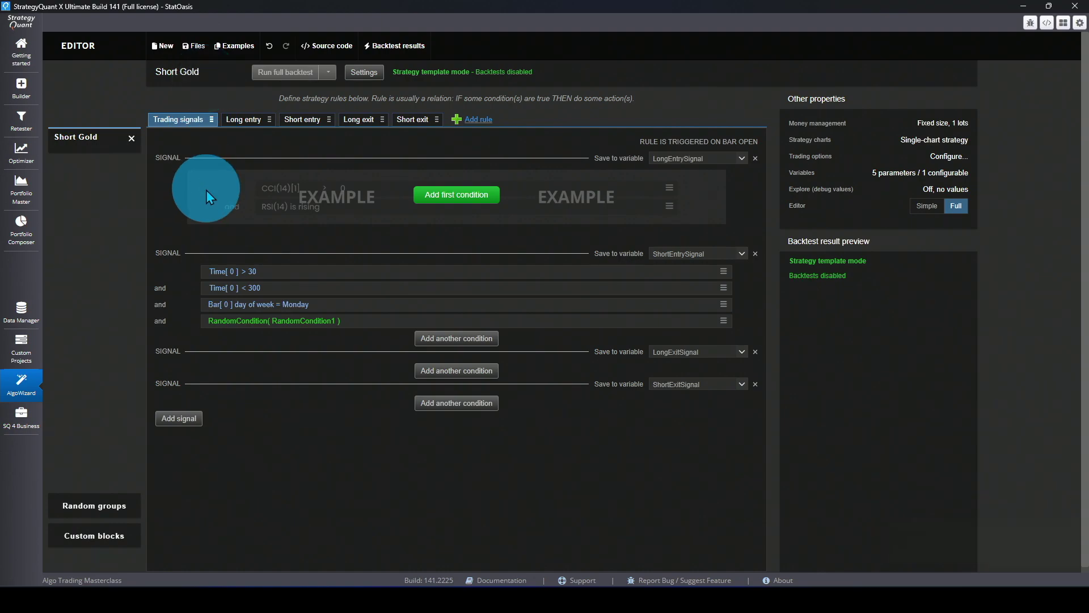
pyautogui.click(131, 139)
pyautogui.click(194, 46)
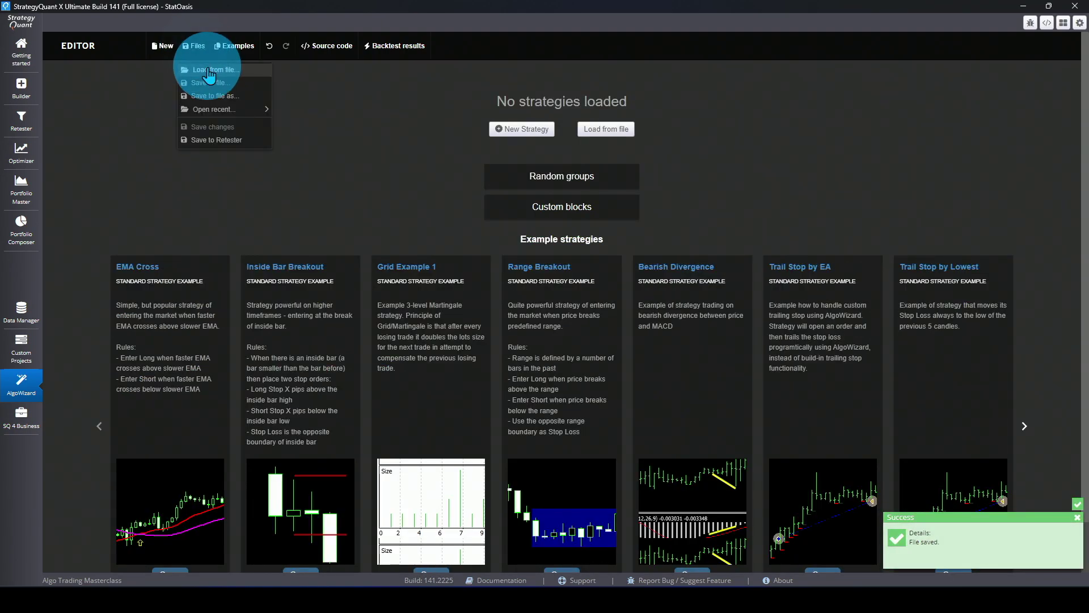
pyautogui.click(210, 77)
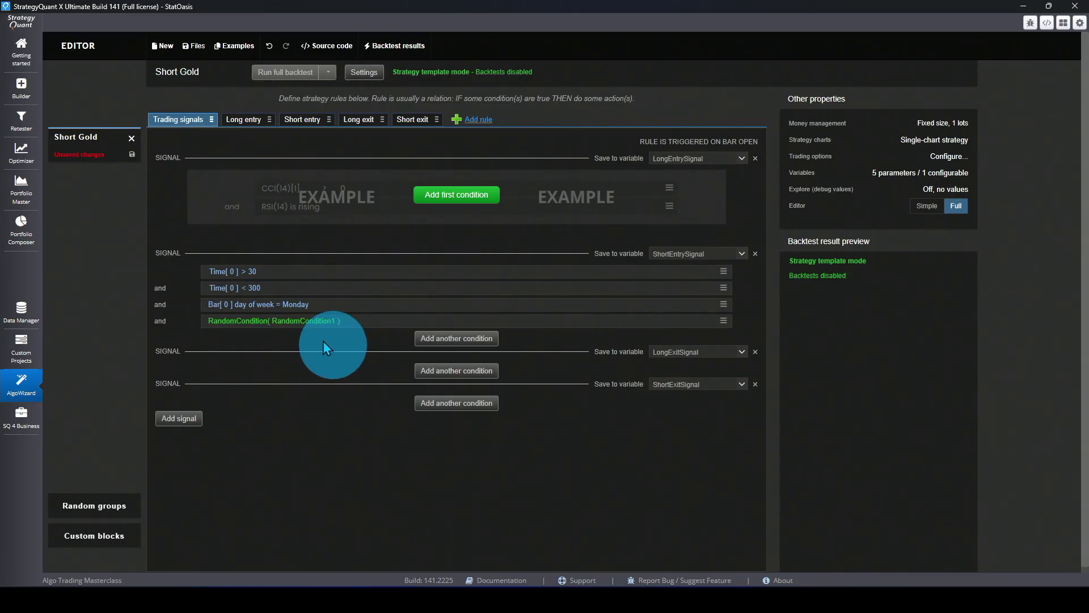
# Reload the Short Gold template under the Builder's What-to-build settings, then return to AlgoWizard.
pyautogui.click(28, 91)
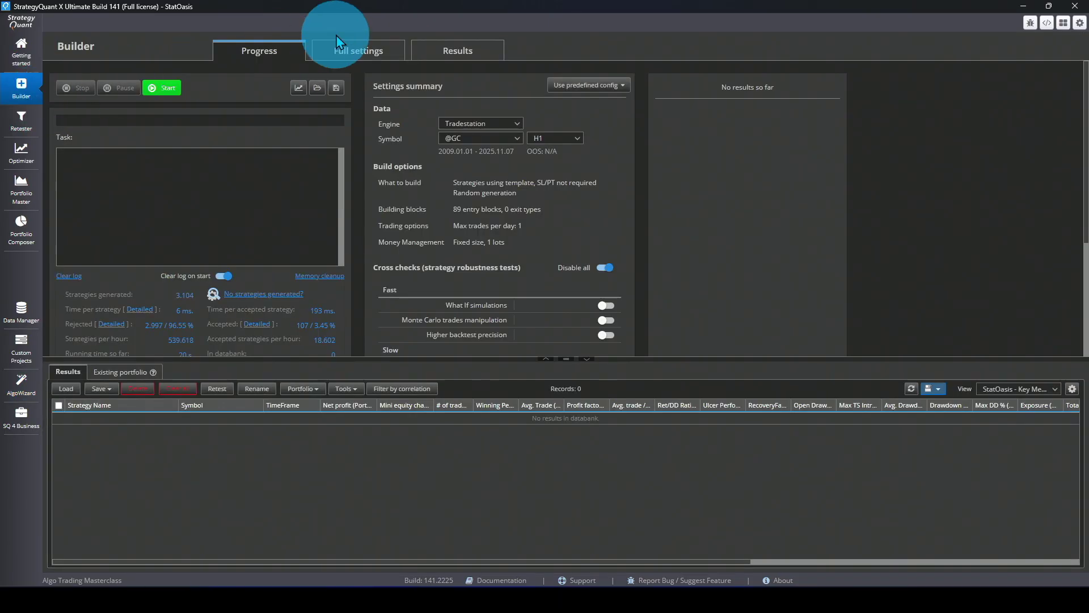
pyautogui.click(347, 56)
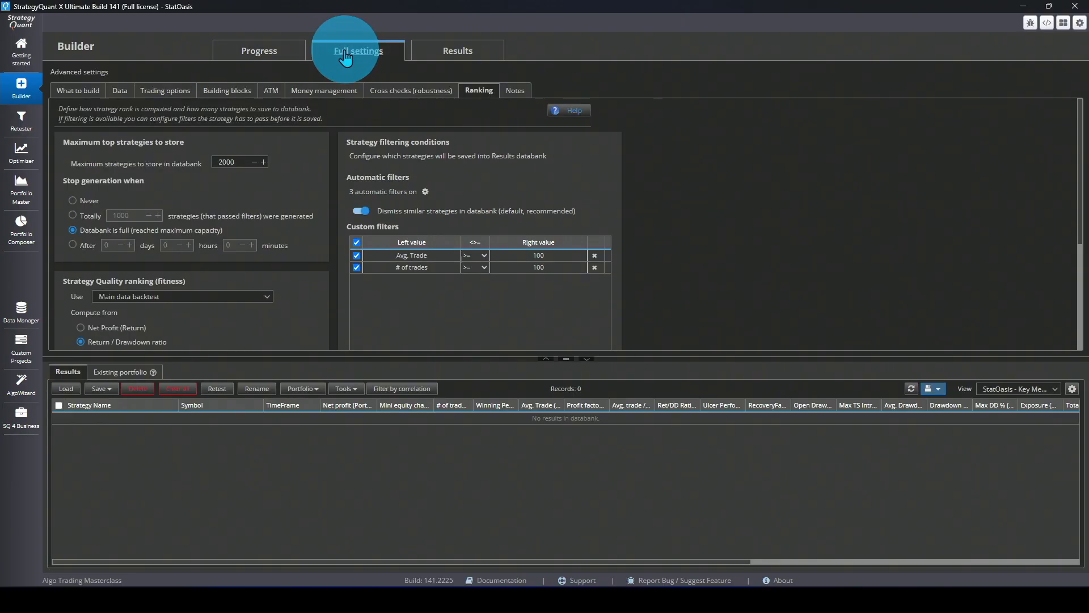
pyautogui.click(79, 90)
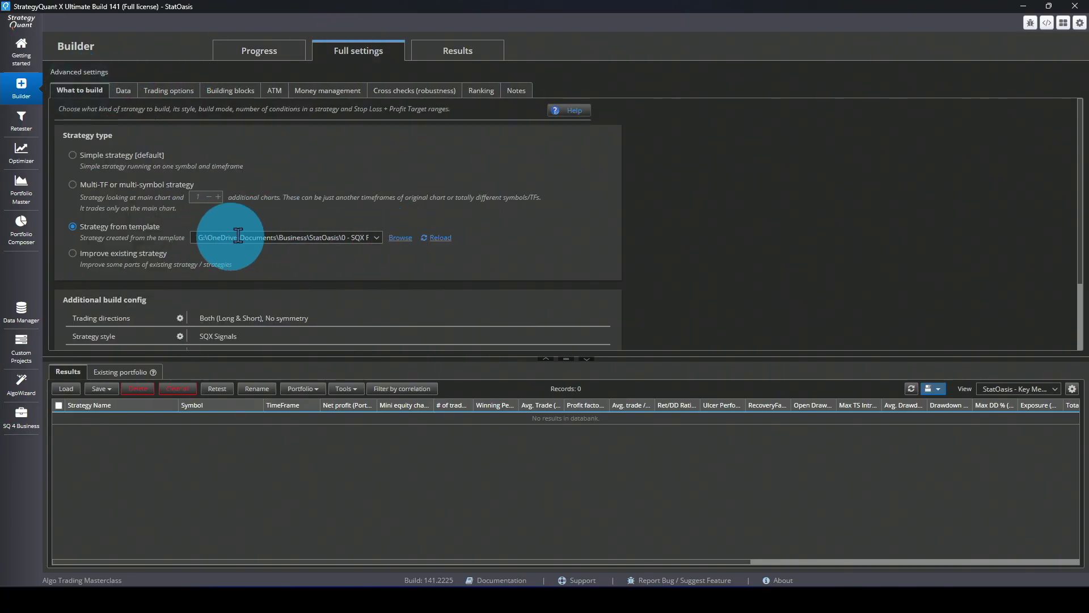
pyautogui.click(408, 238)
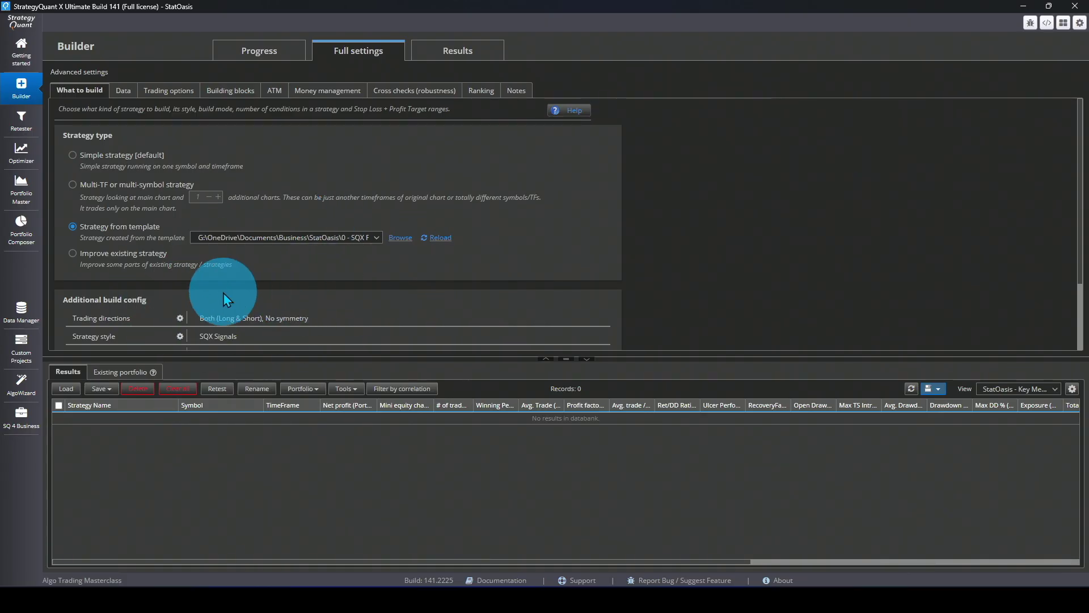
pyautogui.click(21, 383)
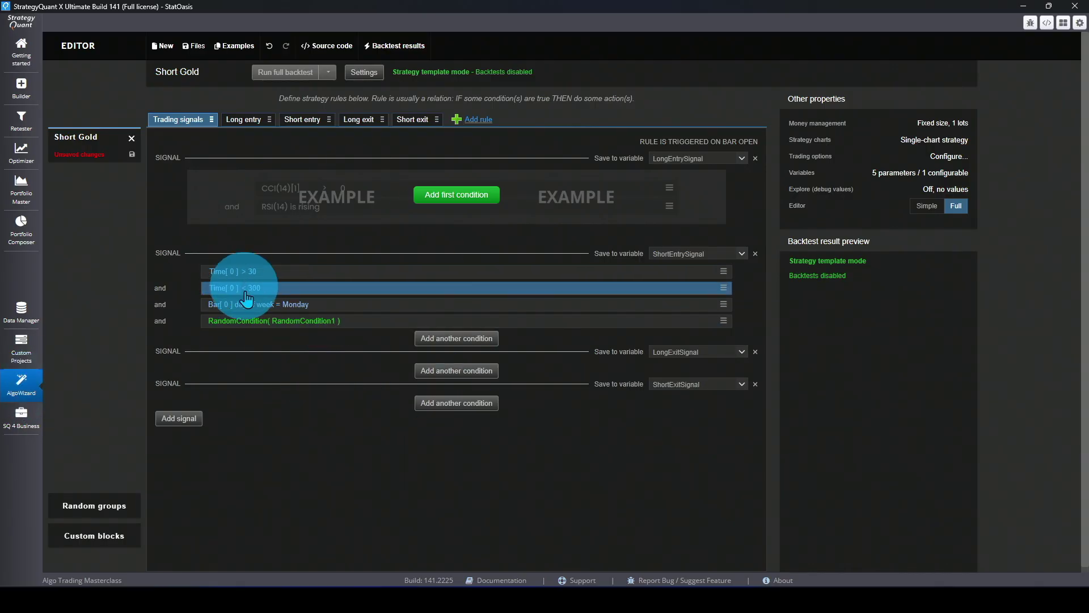
pyautogui.click(303, 119)
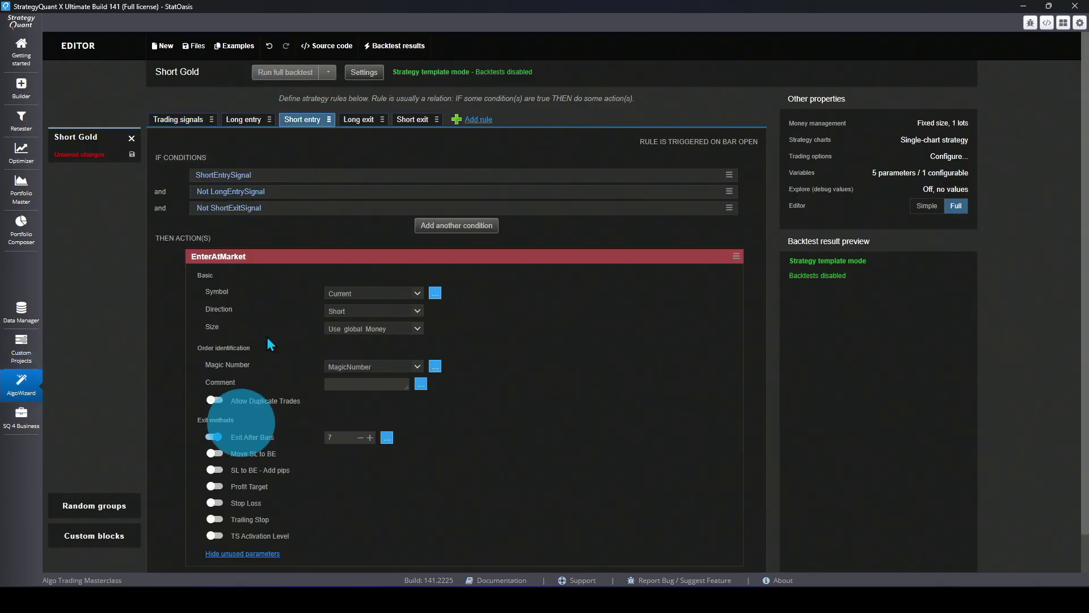
pyautogui.click(179, 121)
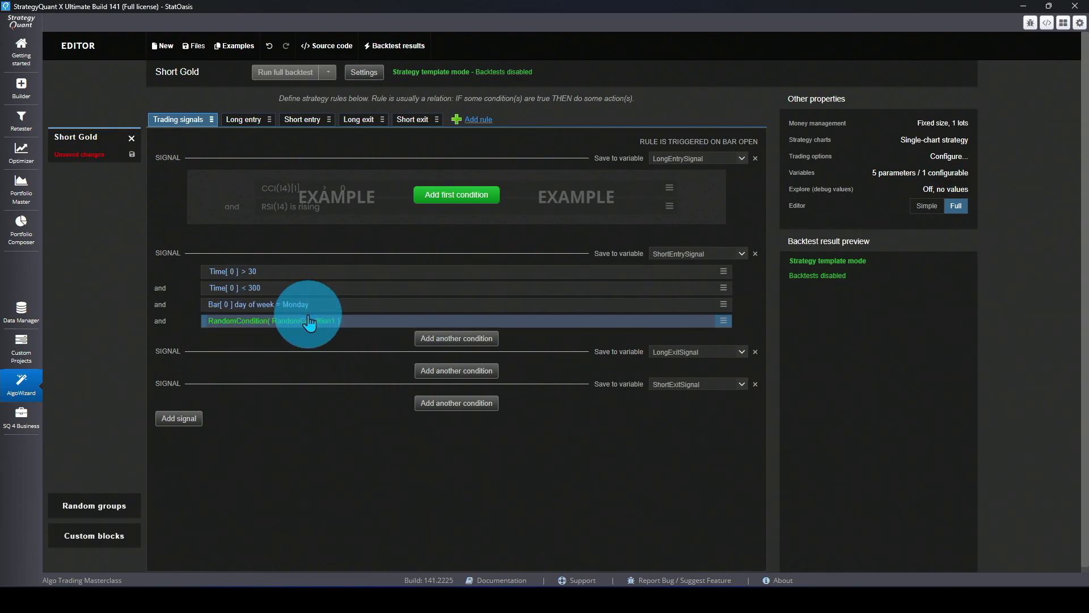
# Save the Builder's conditions settings, keeping 1–1 entry conditions.
pyautogui.click(26, 99)
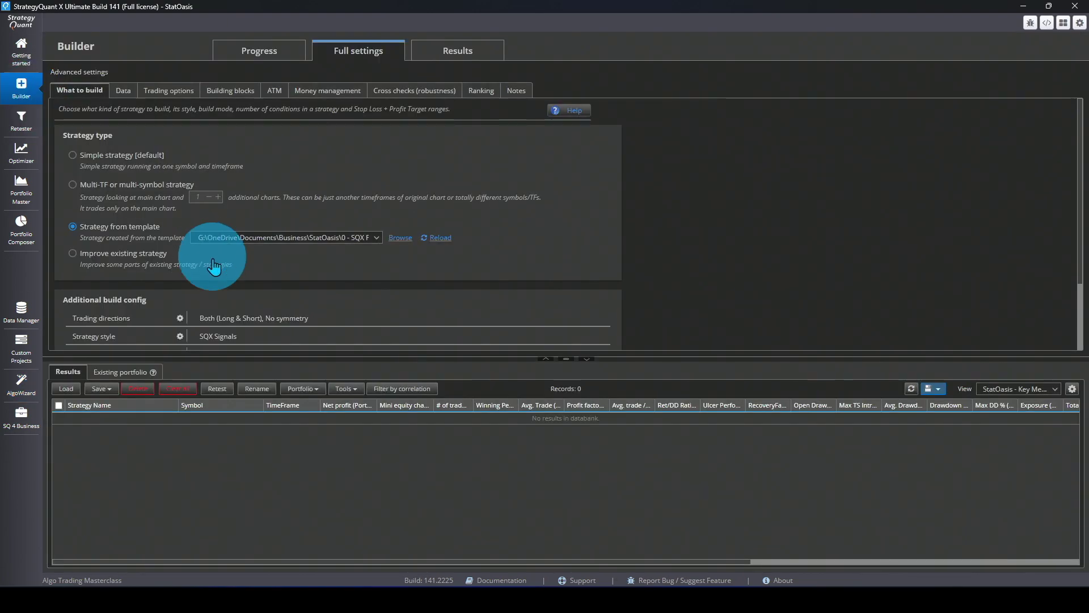
pyautogui.scroll(-2, 215, 252)
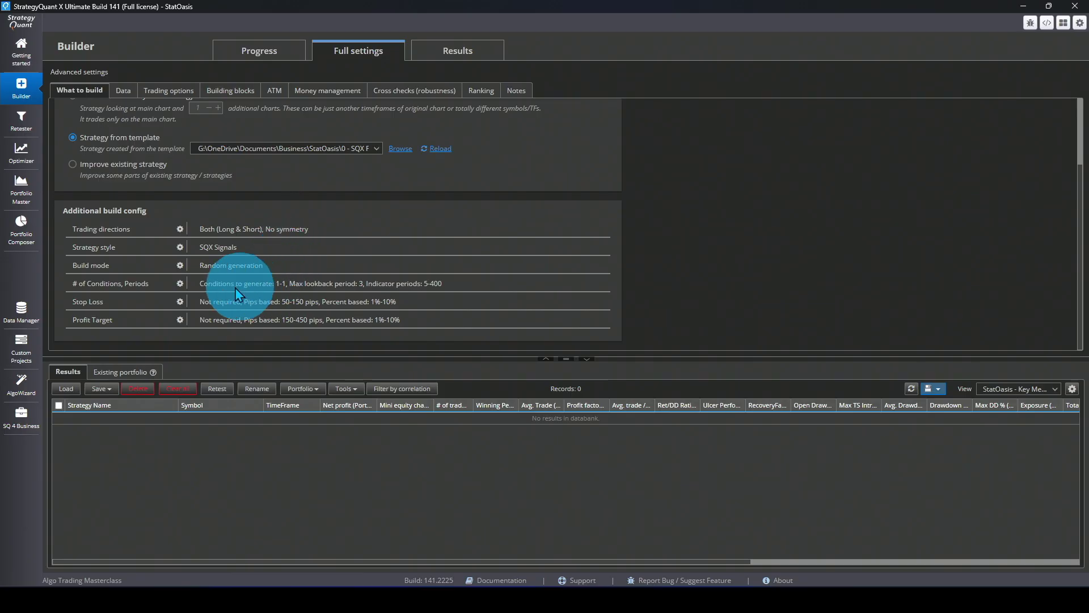
pyautogui.click(180, 287)
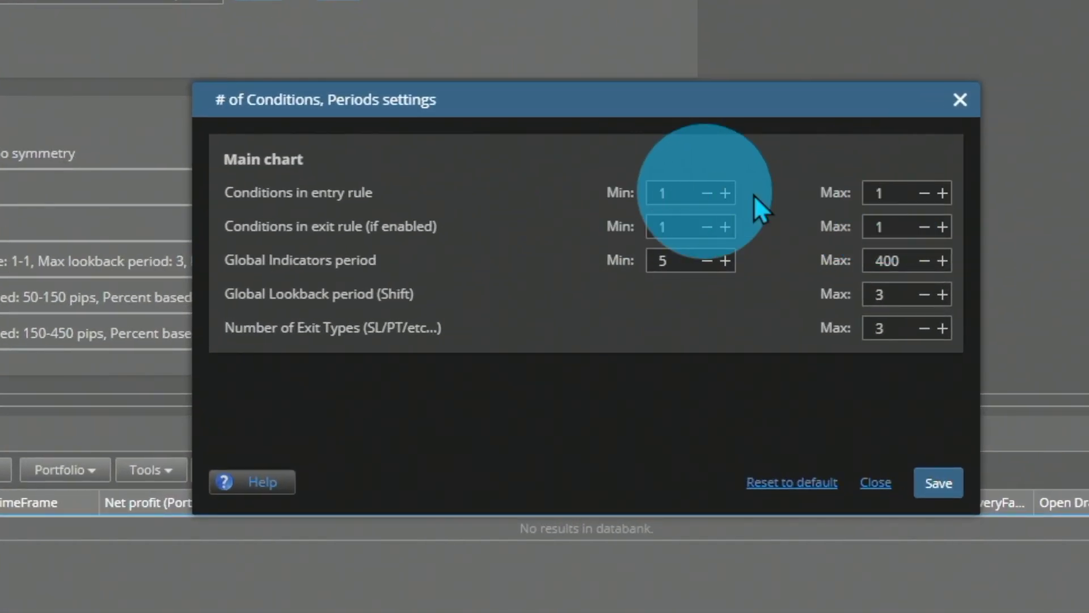
pyautogui.click(937, 485)
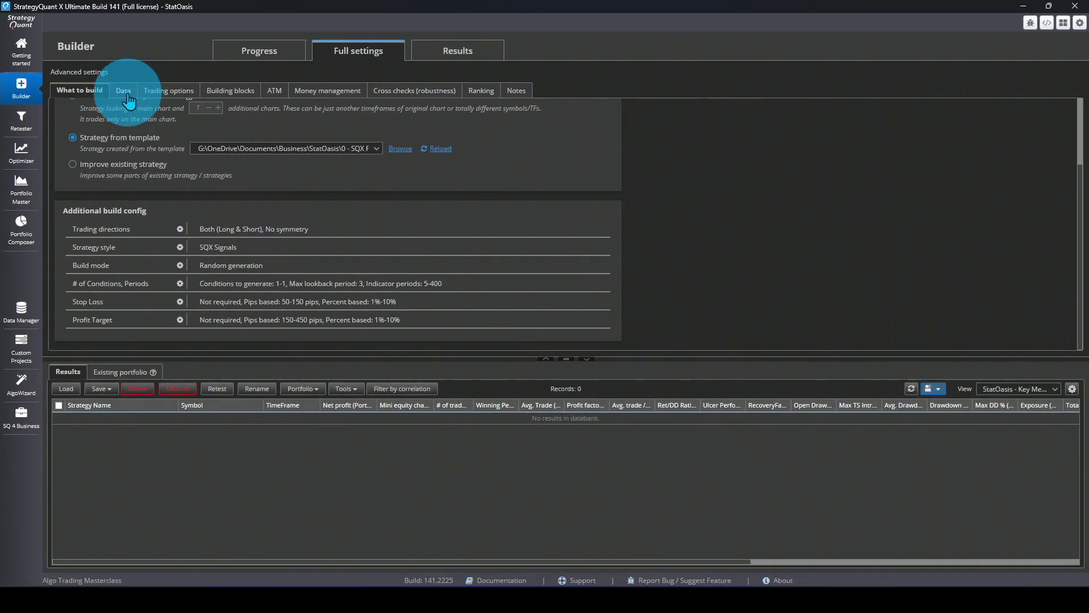
# Review the Data, Trading options, Building blocks, Cross checks and Ranking settings with Avg. Trade and # of trades filters.
pyautogui.click(126, 95)
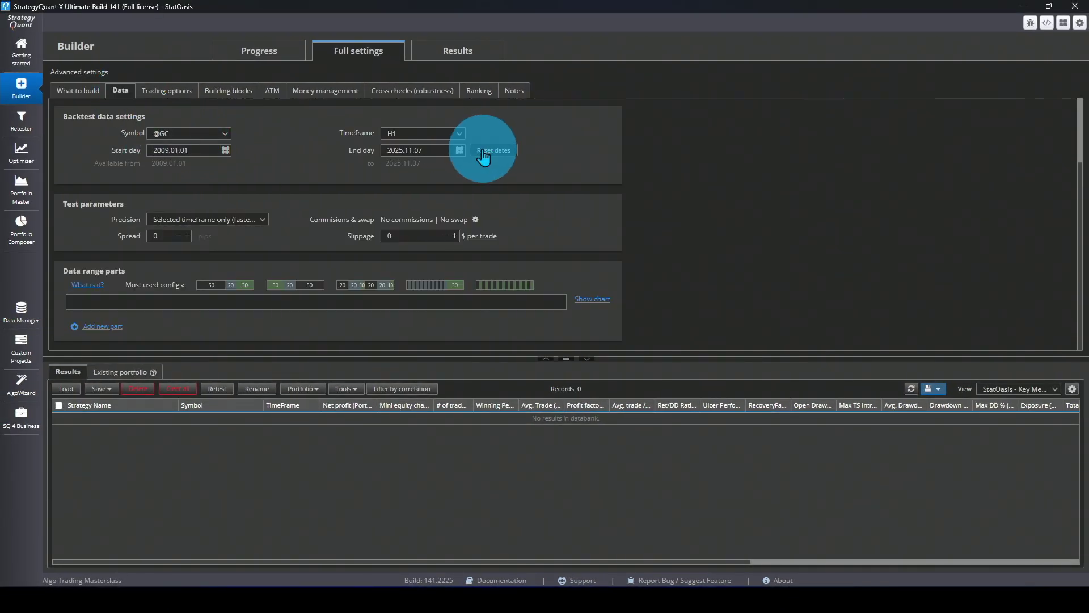
pyautogui.click(164, 91)
pyautogui.scroll(-1, 250, 243)
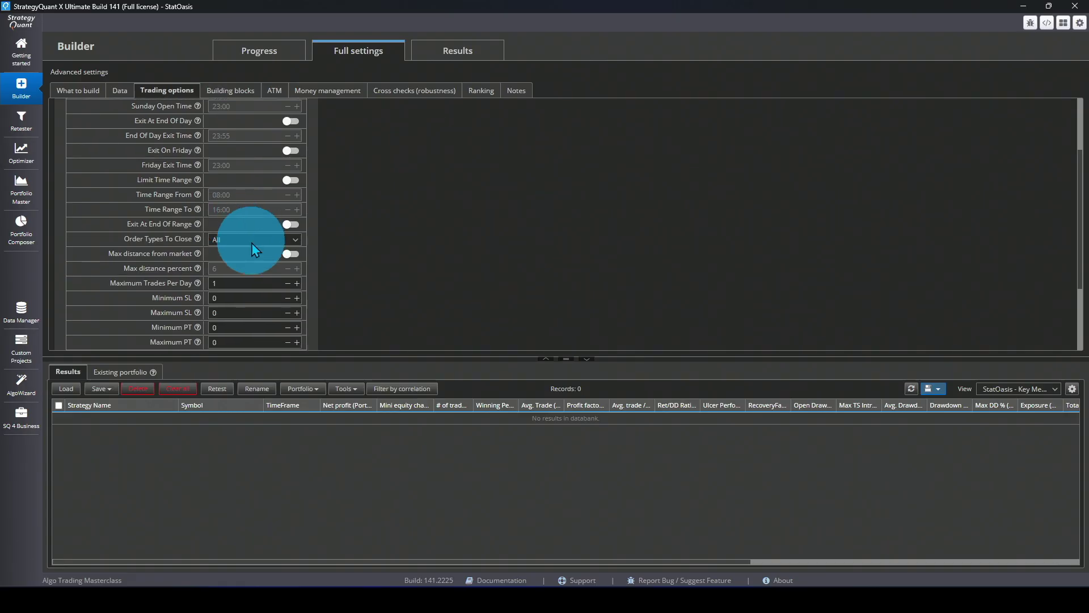
pyautogui.scroll(-1, 251, 243)
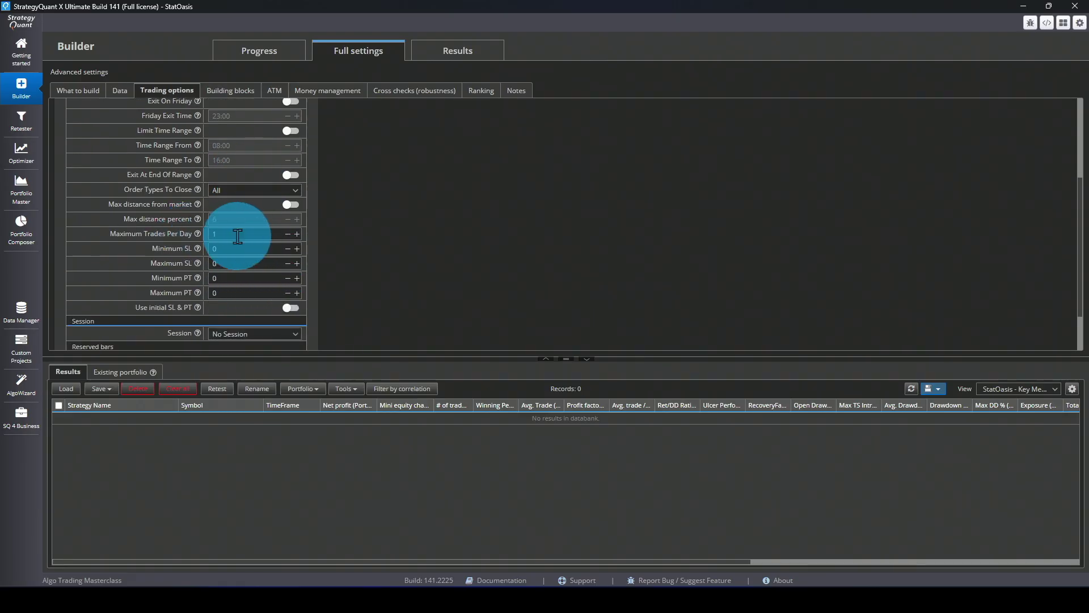
pyautogui.click(229, 91)
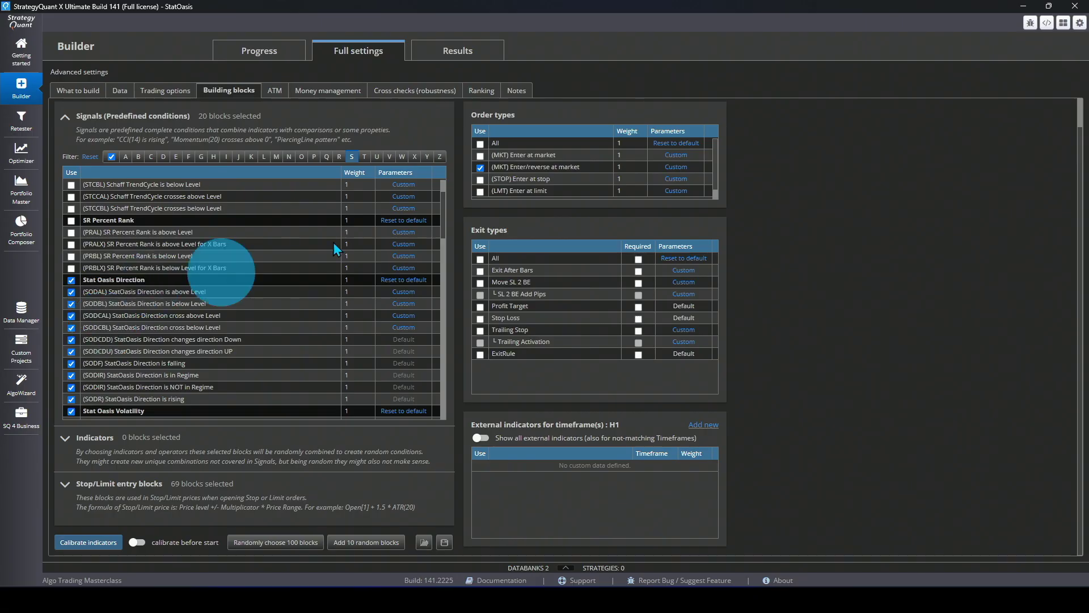
pyautogui.moveTo(445, 209)
pyautogui.mouseDown()
pyautogui.moveTo(441, 244)
pyautogui.moveTo(442, 230)
pyautogui.mouseUp()
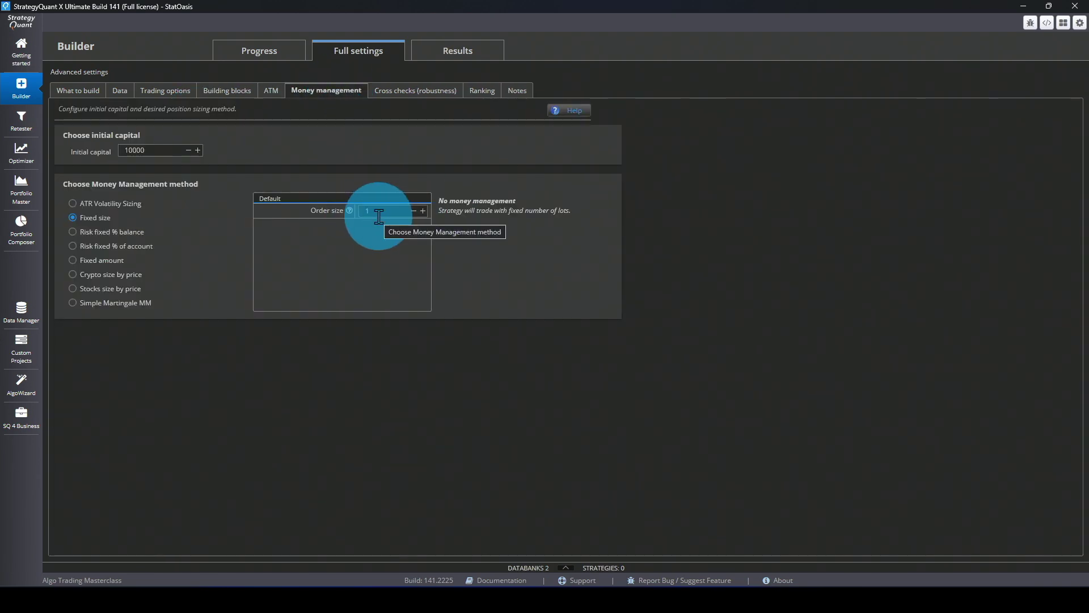
pyautogui.click(420, 100)
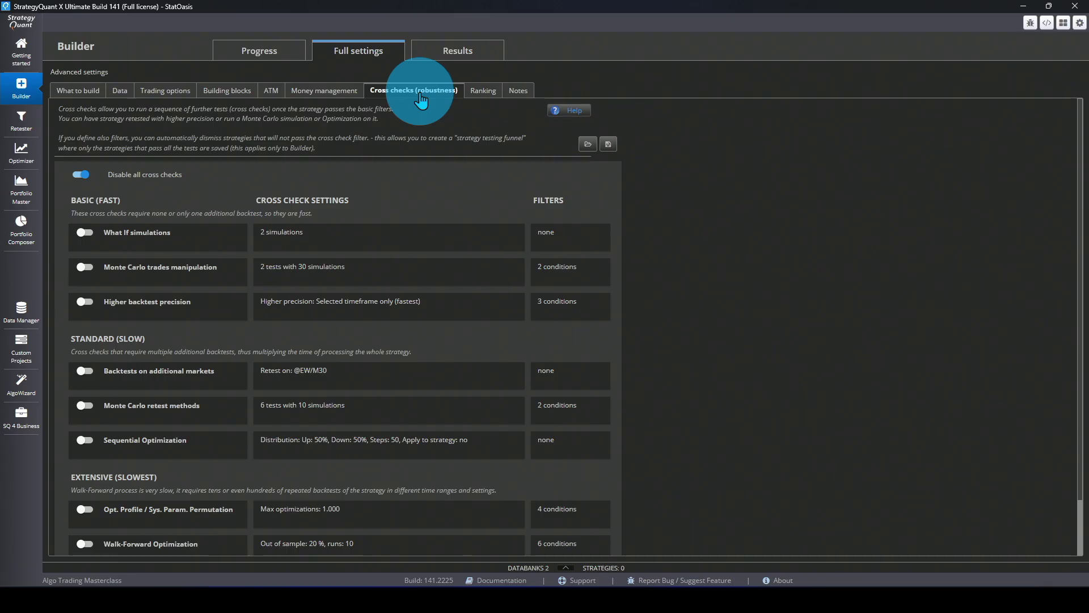
pyautogui.click(483, 91)
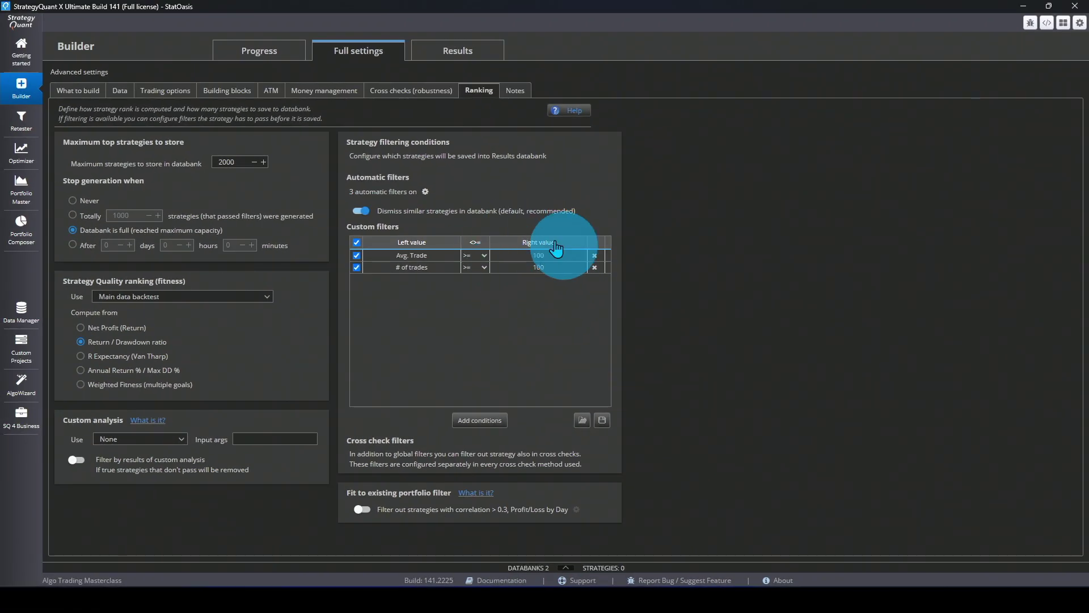
pyautogui.click(259, 59)
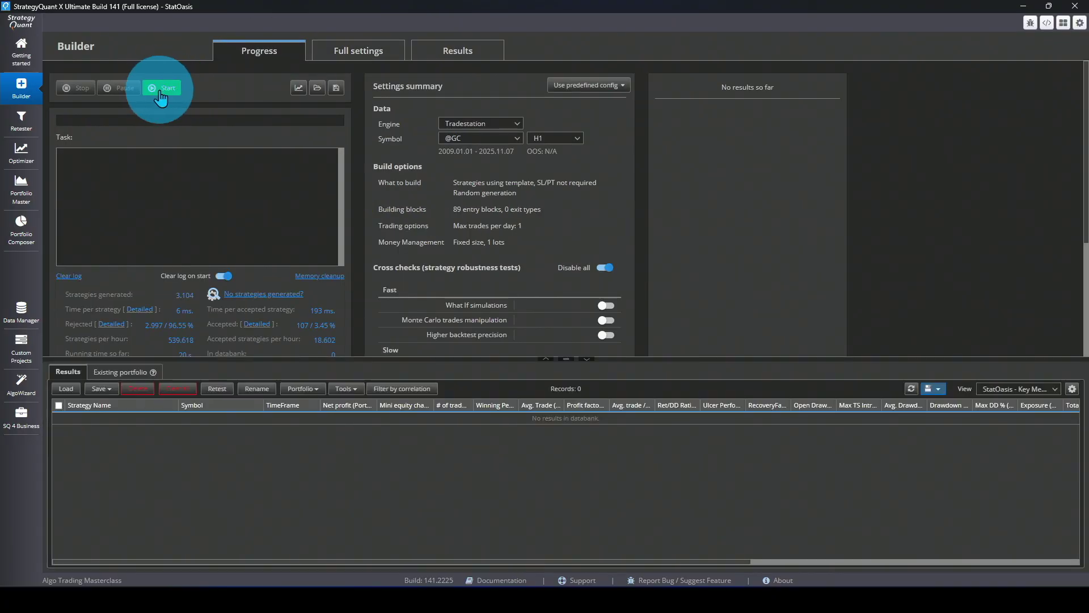
pyautogui.click(161, 91)
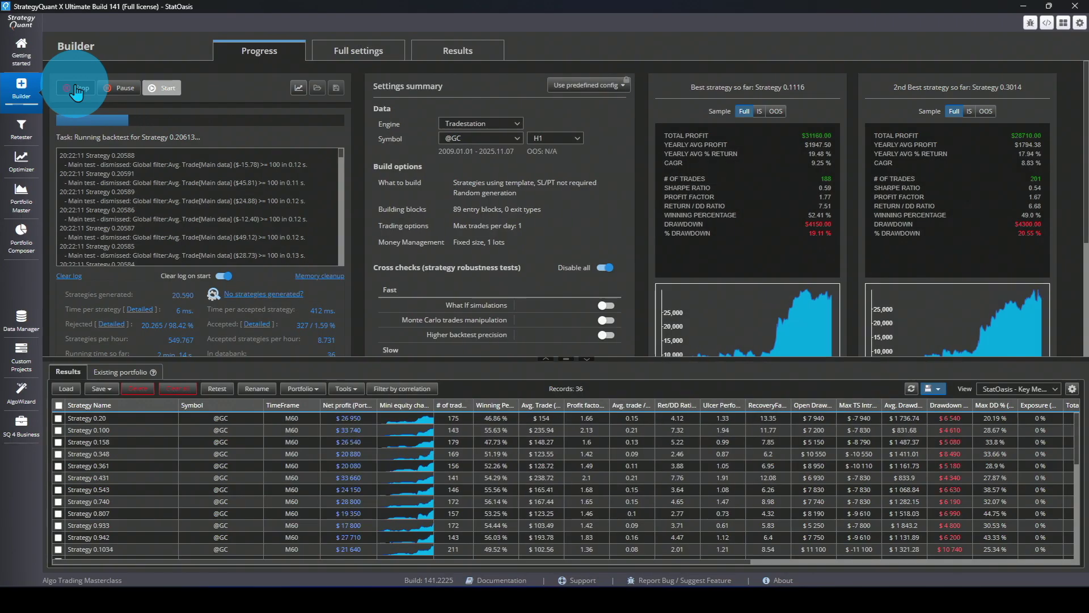
pyautogui.click(76, 89)
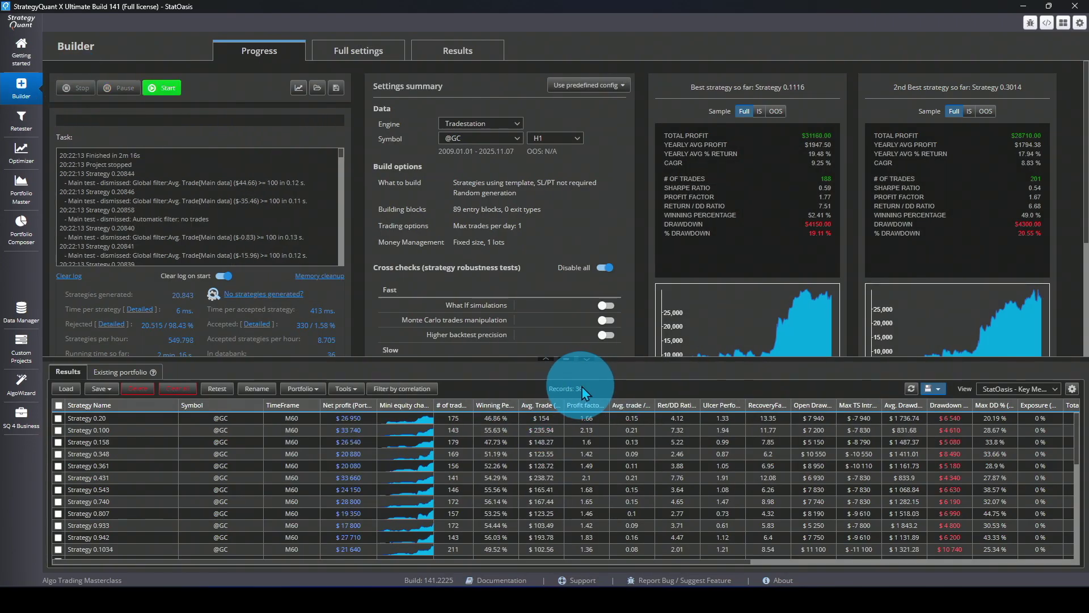
pyautogui.click(344, 406)
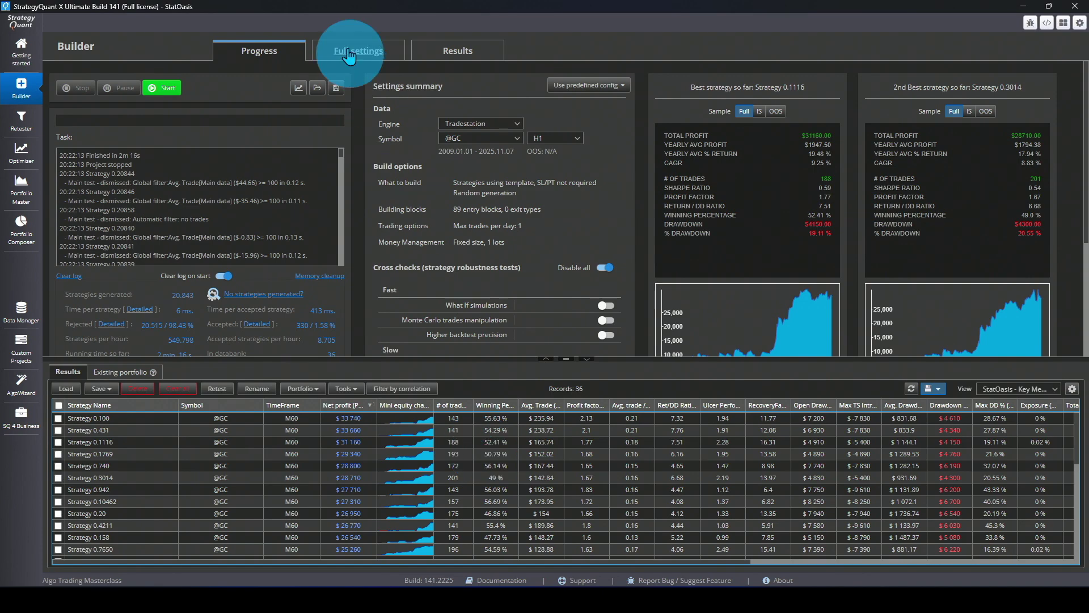
# Add a second daily D1 chart to the strategy's chart configuration.
pyautogui.click(352, 53)
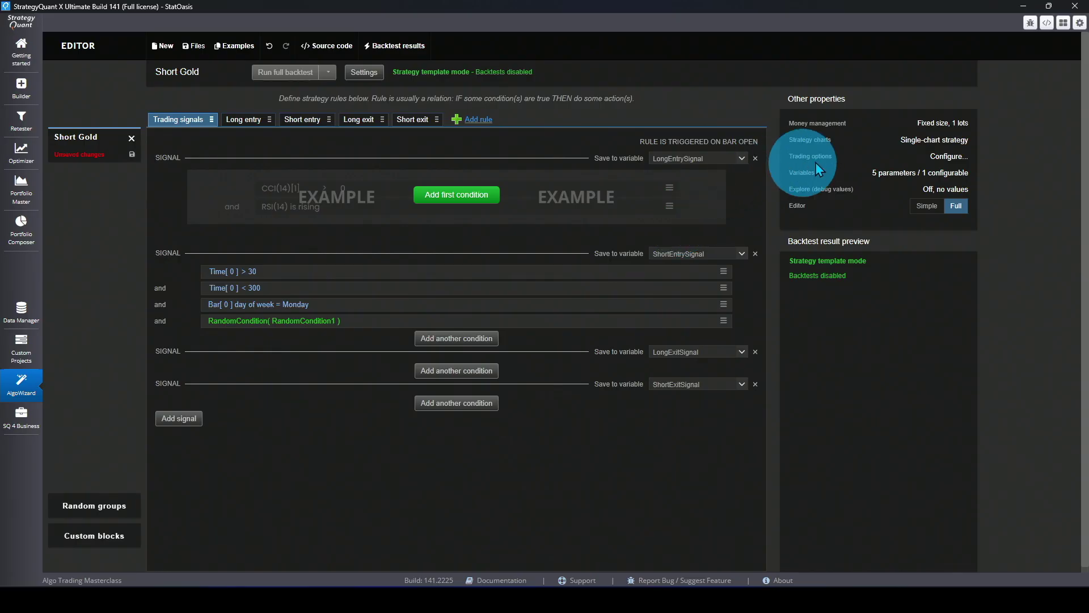
pyautogui.click(922, 148)
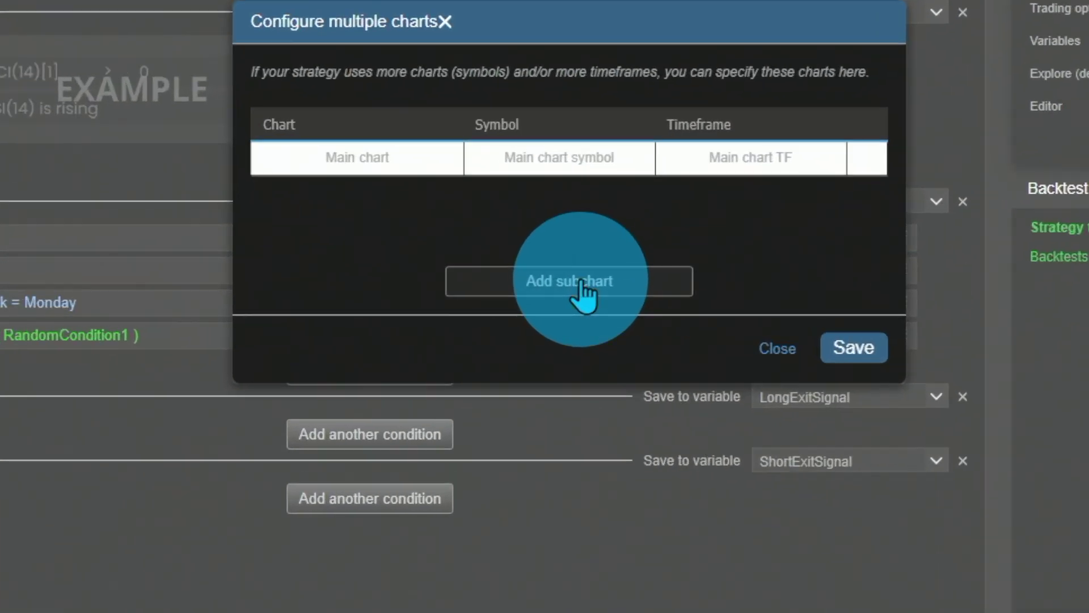
pyautogui.click(565, 294)
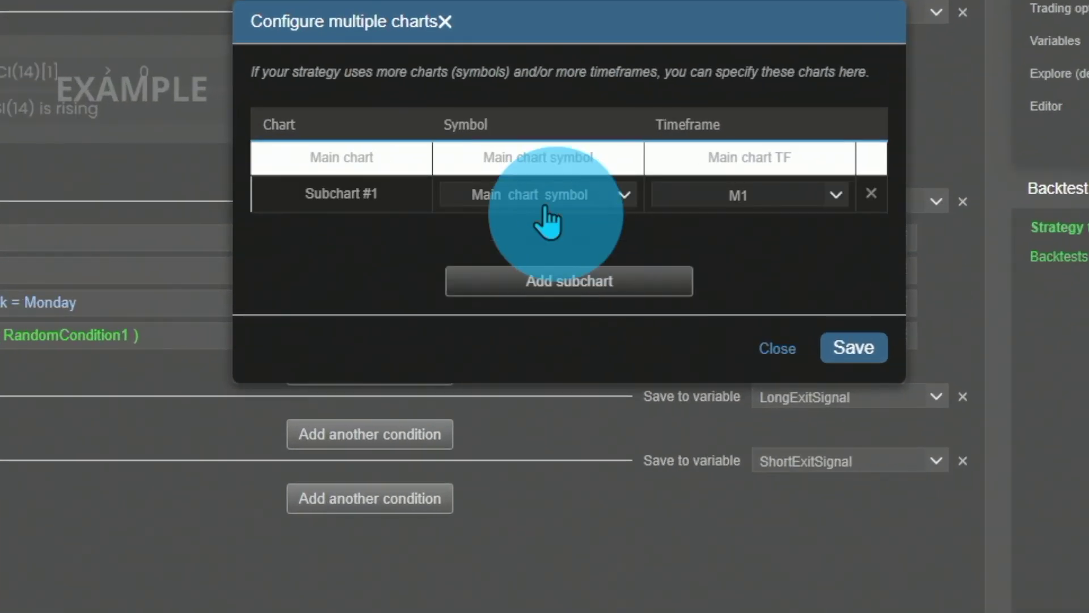
pyautogui.click(751, 199)
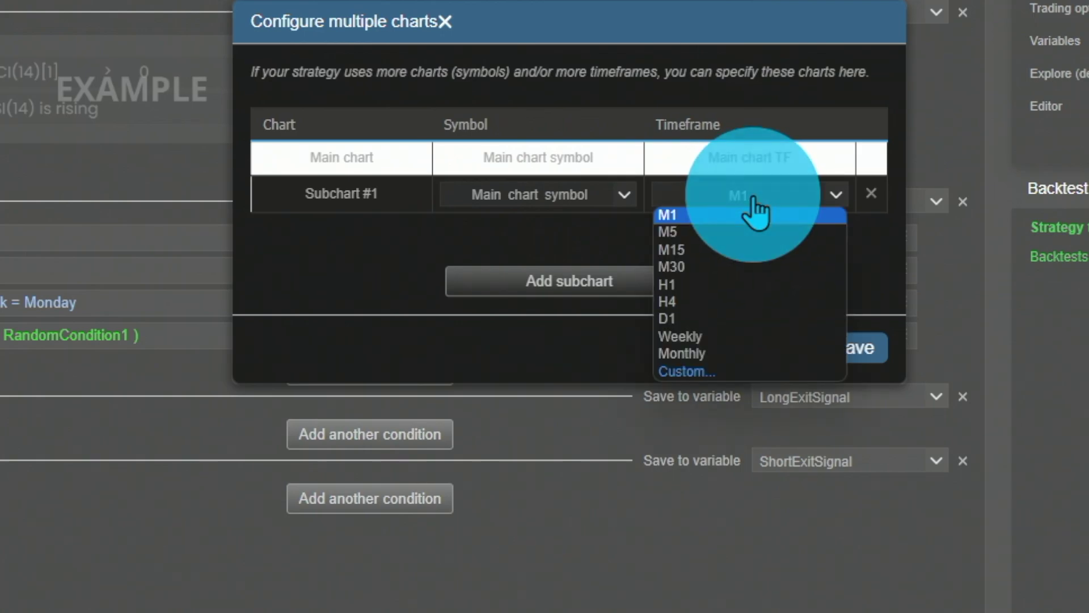
pyautogui.click(716, 320)
pyautogui.click(829, 348)
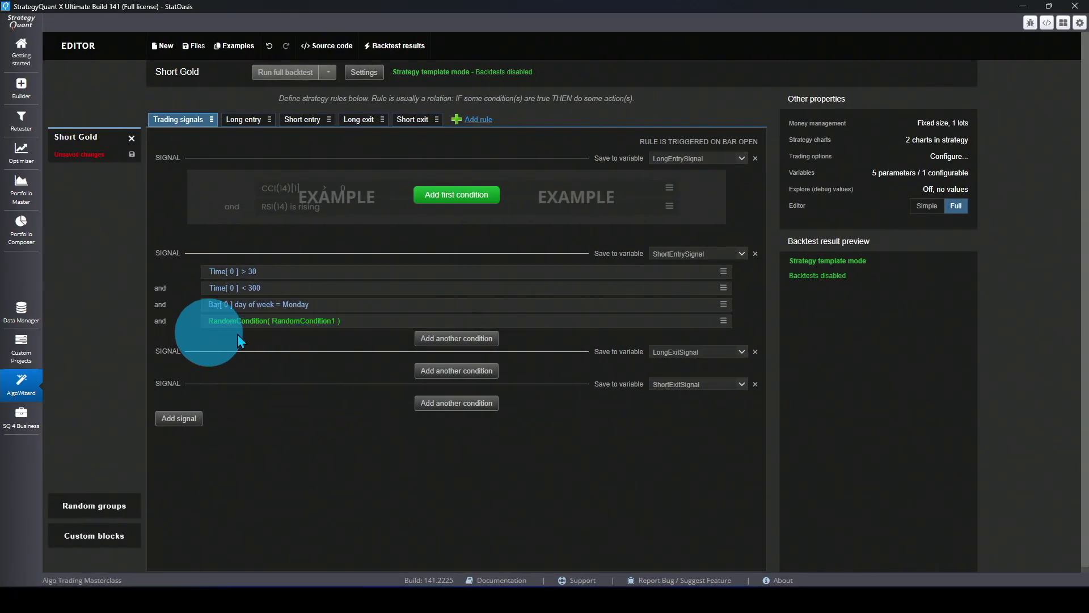
# Set RandomCondition's chart to the D1 chart and save the template file.
pyautogui.click(255, 329)
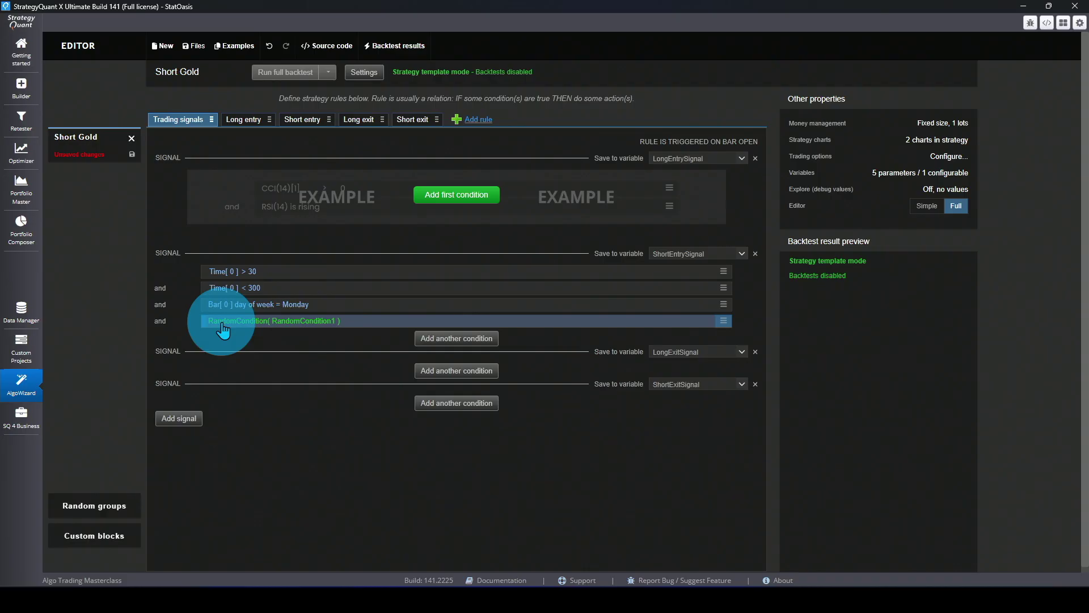
pyautogui.doubleClick(360, 322)
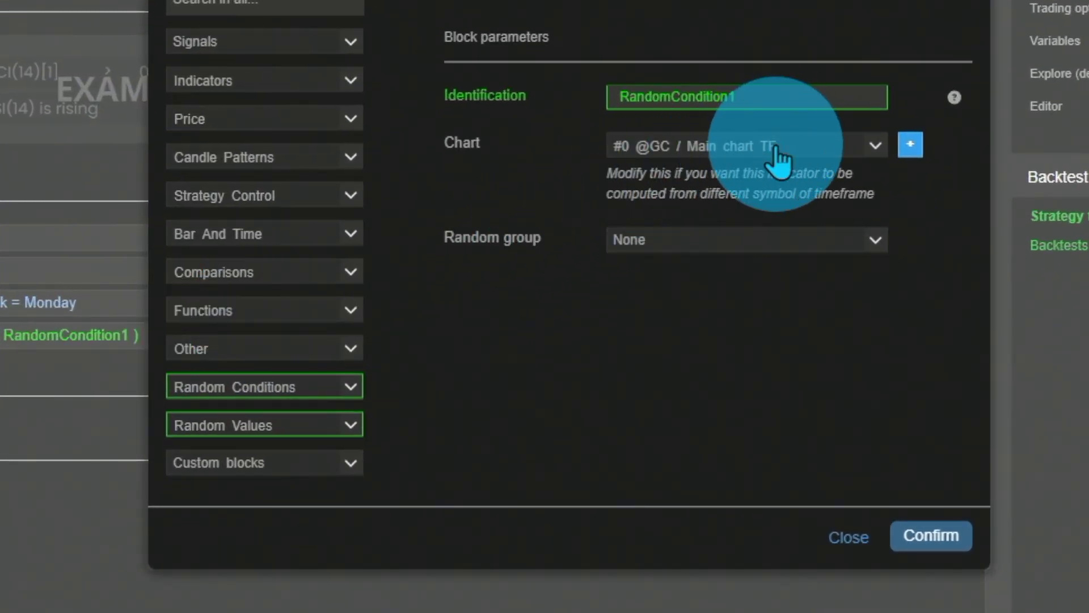
pyautogui.click(778, 147)
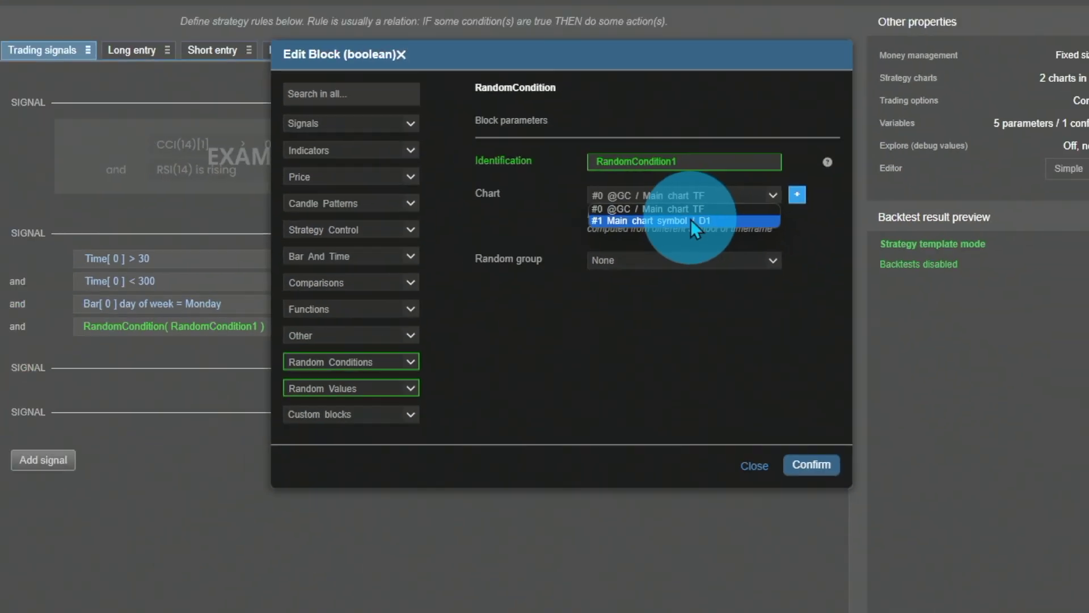
pyautogui.click(689, 221)
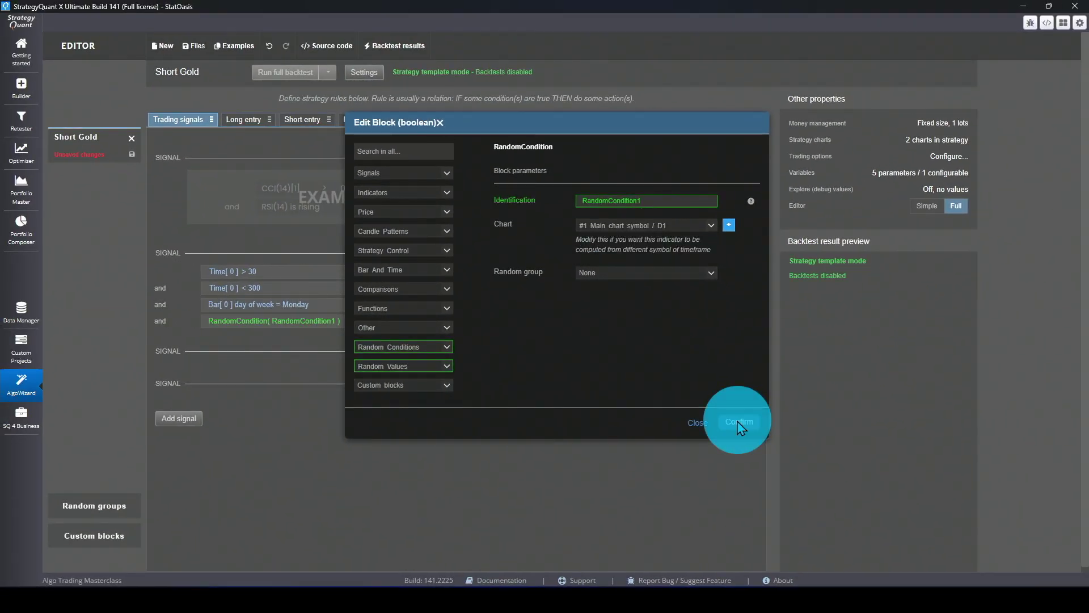
pyautogui.click(739, 423)
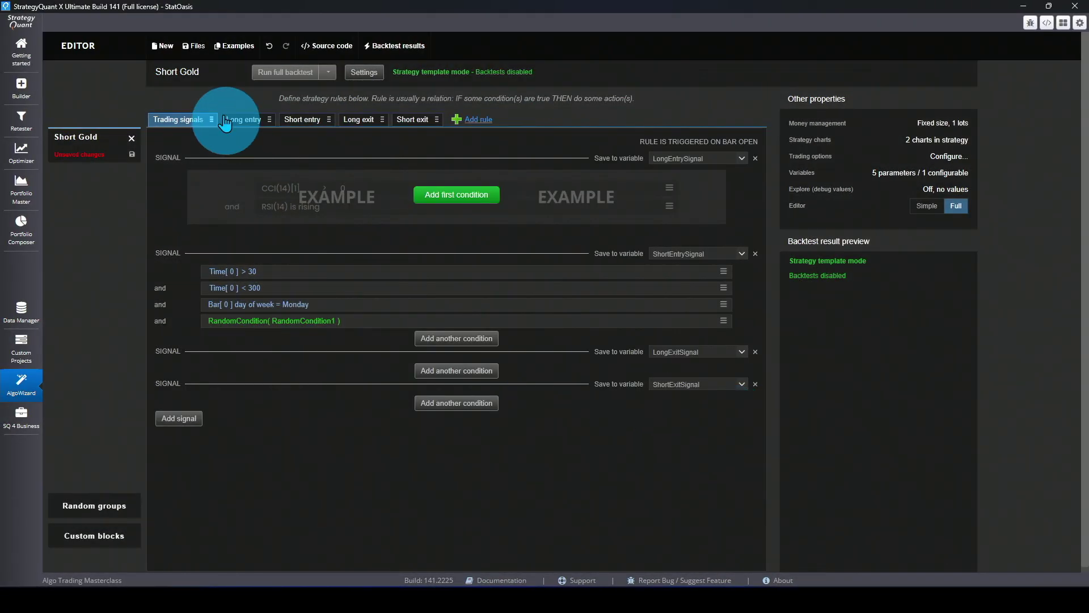
pyautogui.click(193, 45)
# Save the template and reload it in the Builder's What-to-build settings.
pyautogui.click(207, 85)
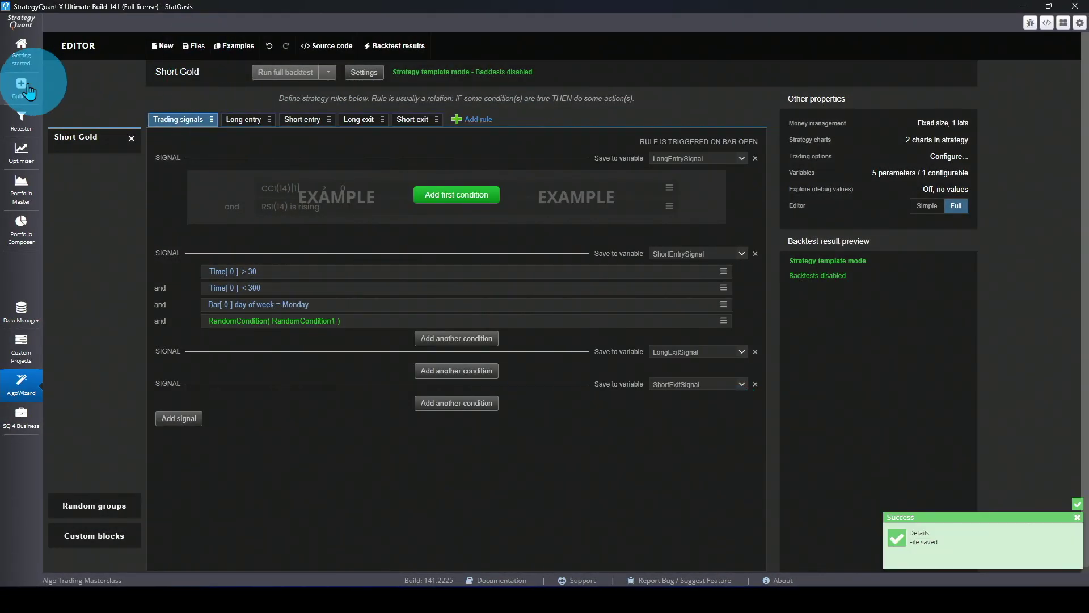
pyautogui.click(21, 90)
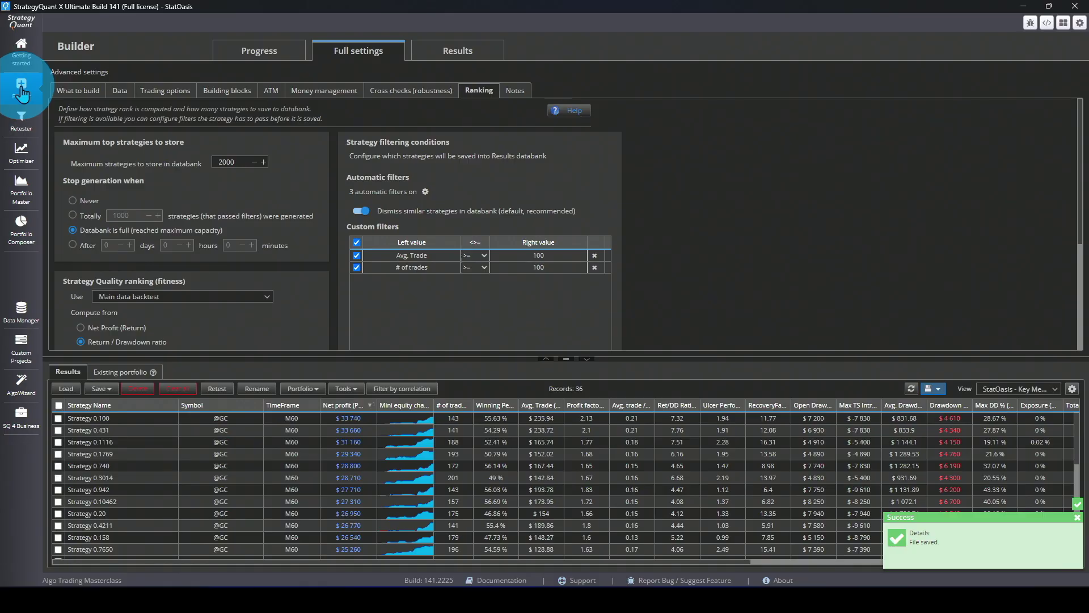
pyautogui.click(88, 90)
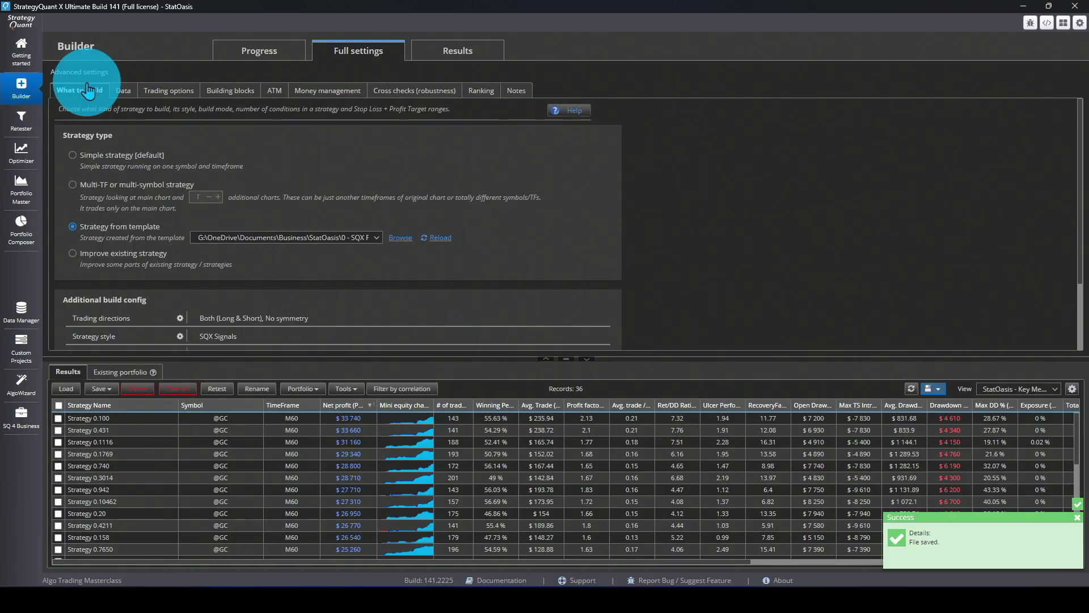
pyautogui.click(399, 238)
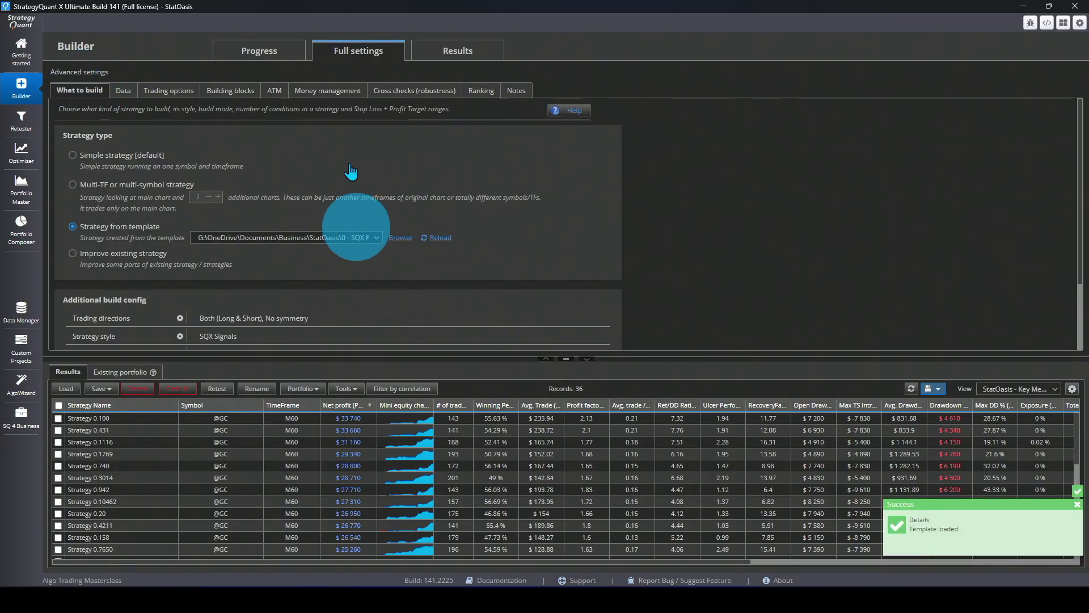
pyautogui.click(261, 50)
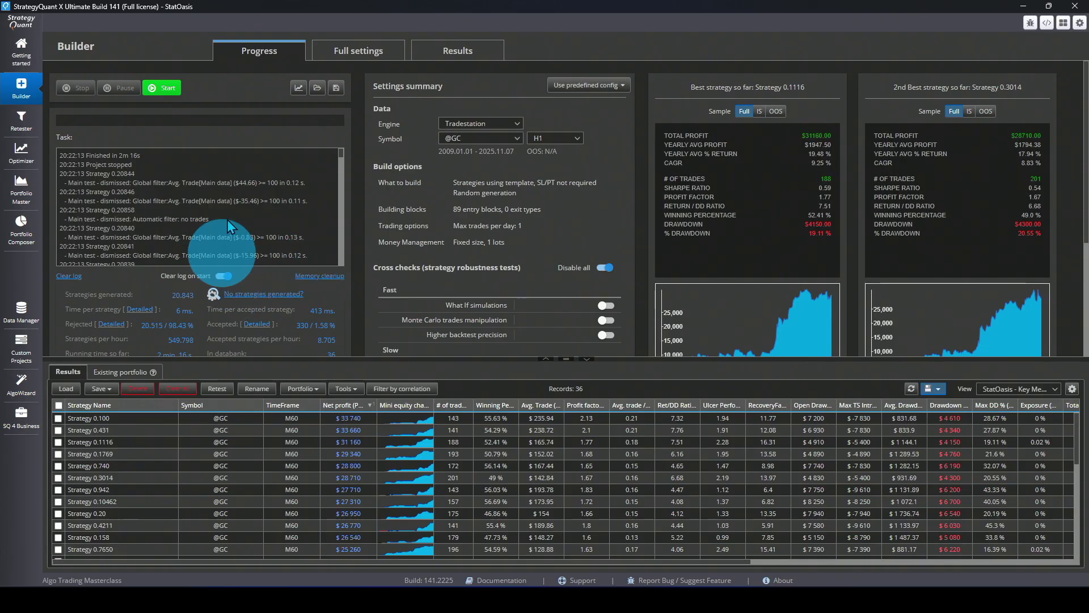
# Review the Data, Trading options, Building blocks, Cross checks and Ranking settings.
pyautogui.click(359, 51)
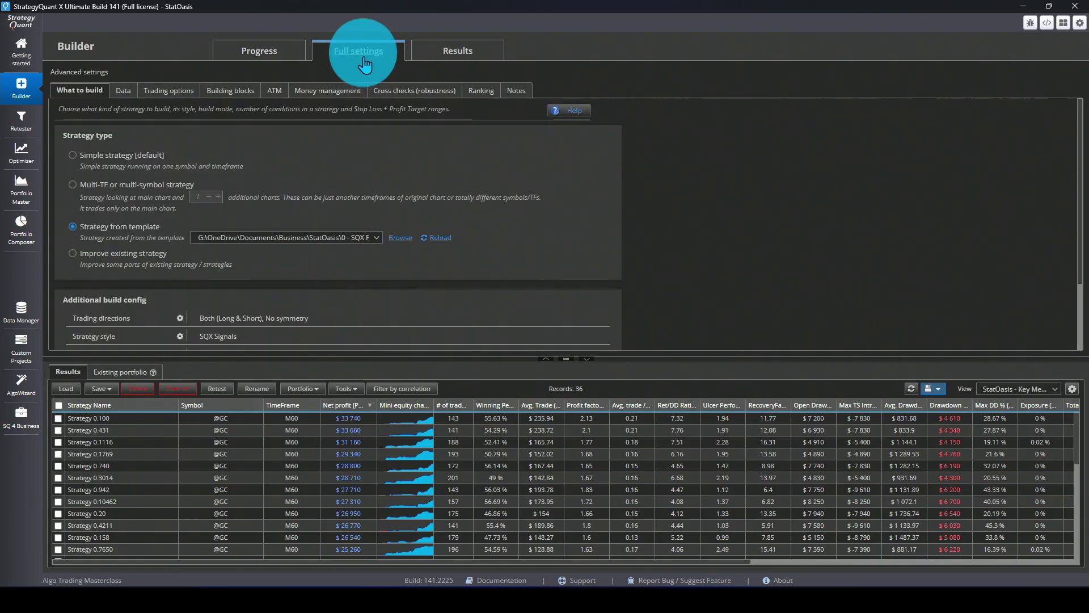
pyautogui.click(124, 92)
pyautogui.click(184, 93)
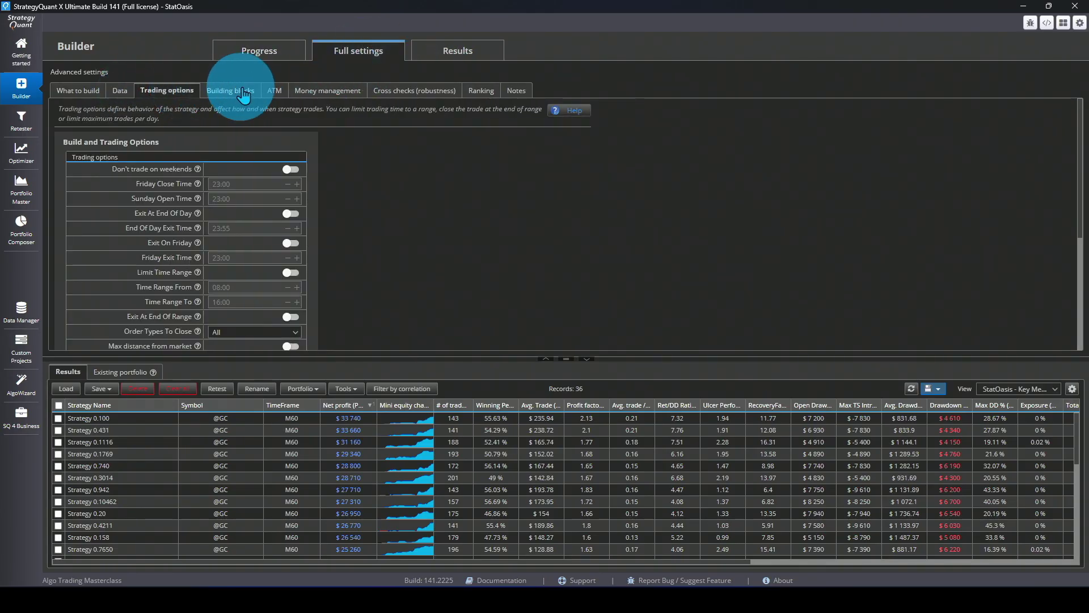
pyautogui.click(245, 93)
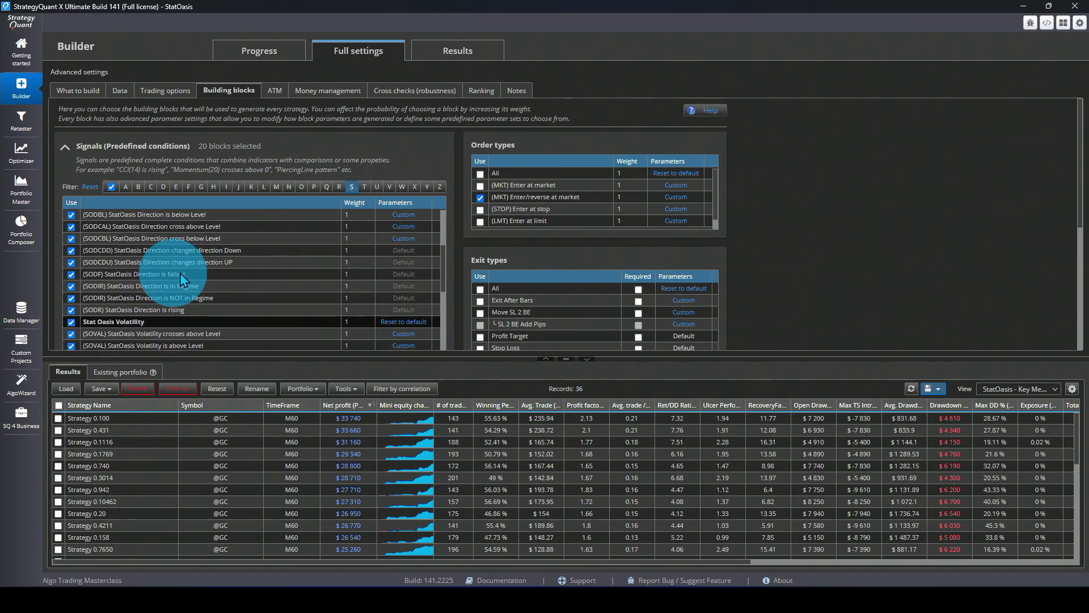
pyautogui.click(415, 91)
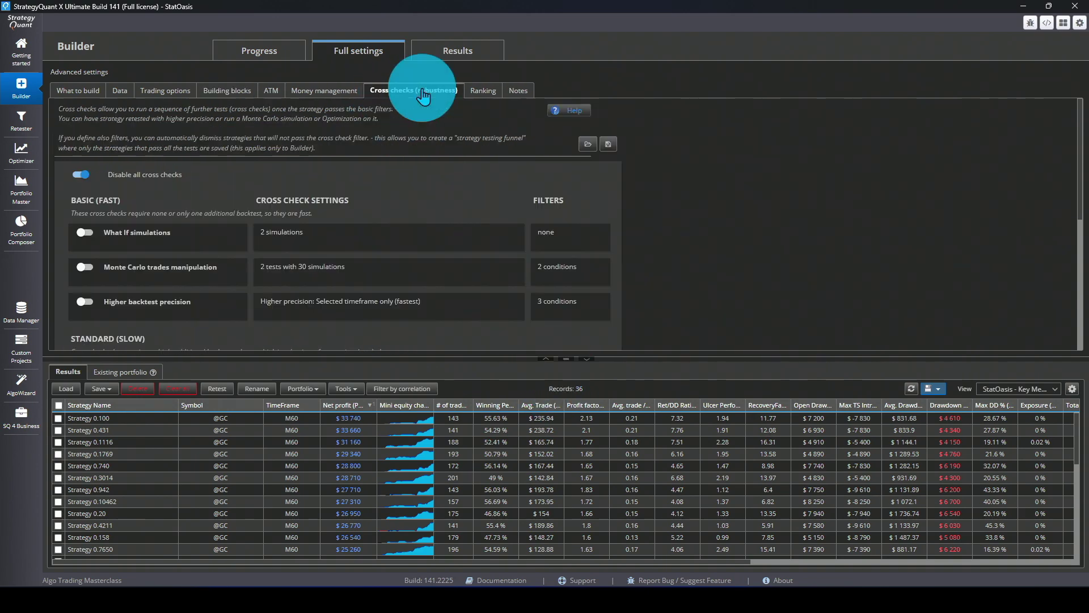
pyautogui.click(481, 91)
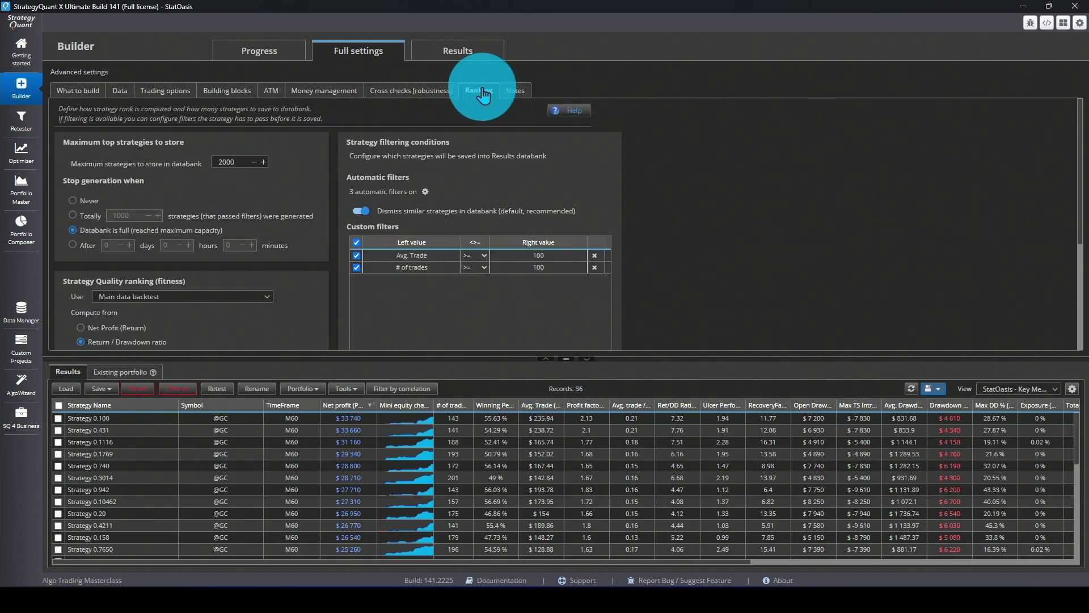
# Start a new build, rank the 167 results by Ret/DD, and open Strategy 0.6474's overview.
pyautogui.click(260, 52)
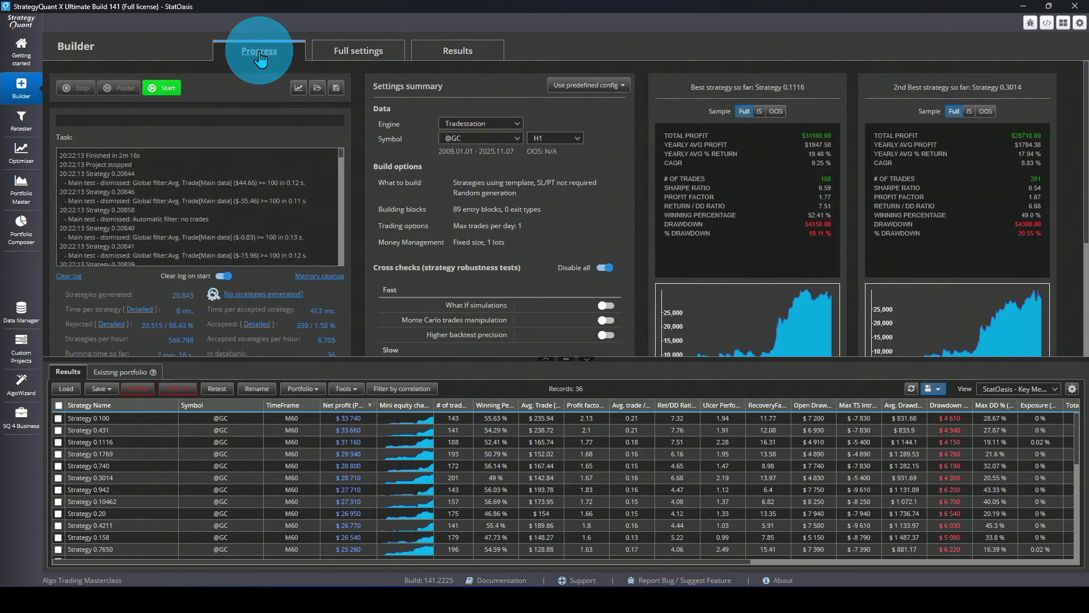
pyautogui.click(168, 91)
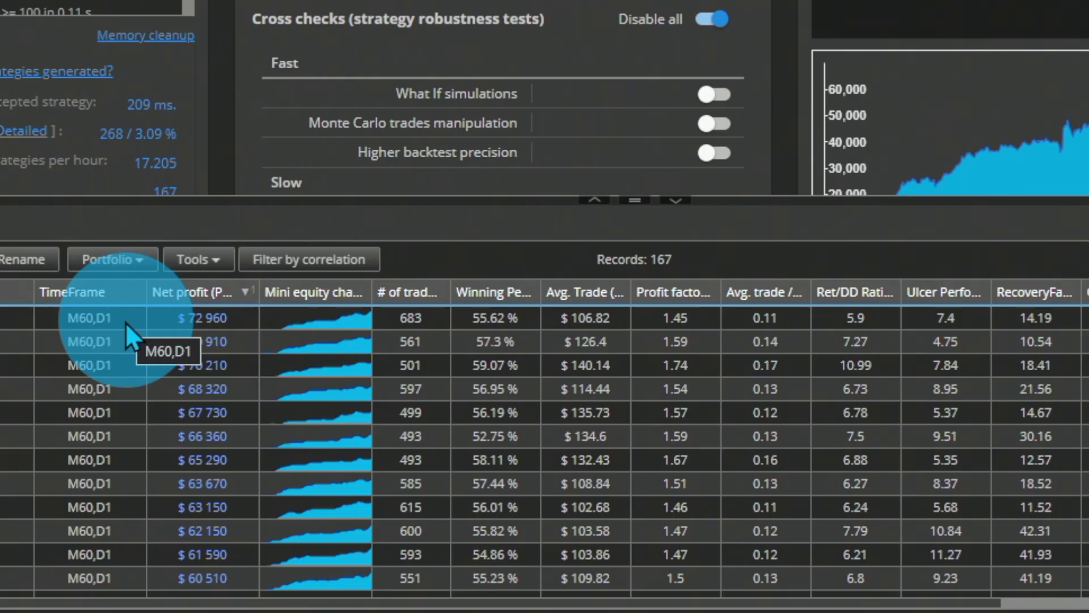
pyautogui.click(867, 291)
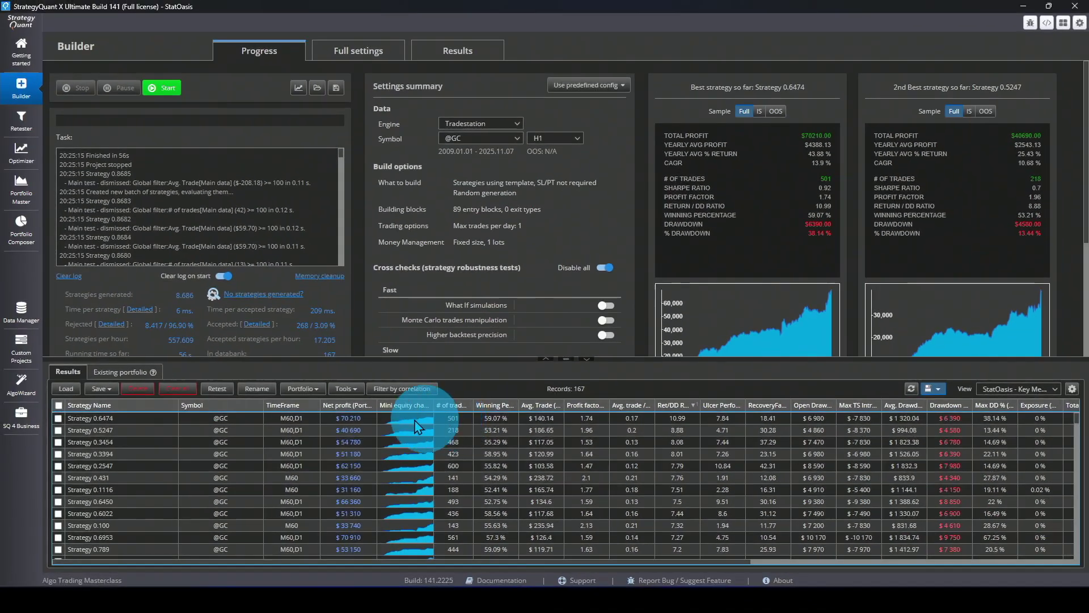
pyautogui.click(320, 320)
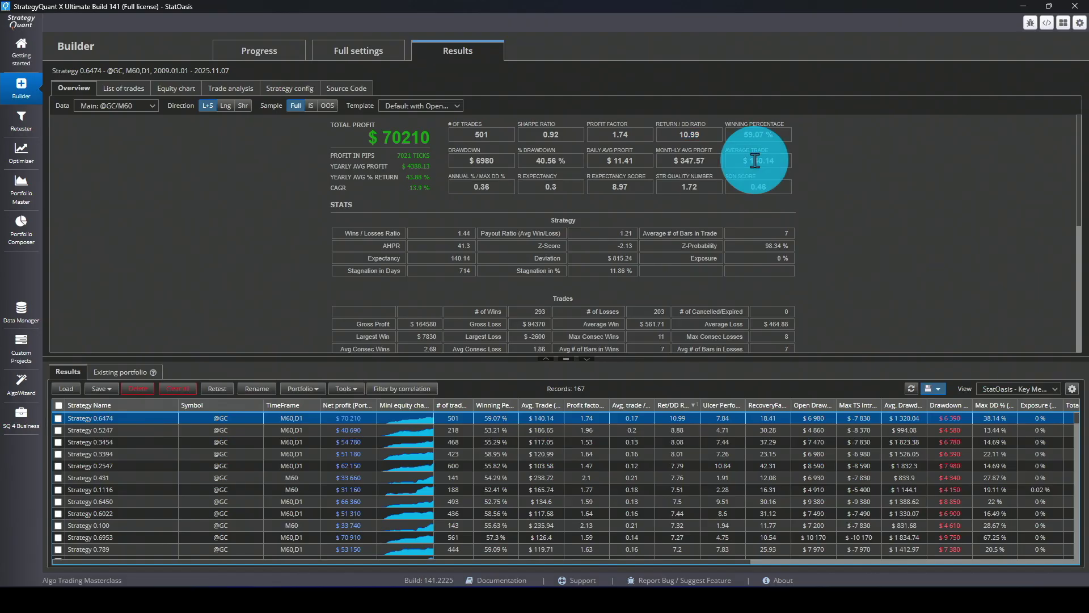
# Keep the Default with OpenDD overview layout and display Strategy 0.6474's equity chart.
pyautogui.click(434, 106)
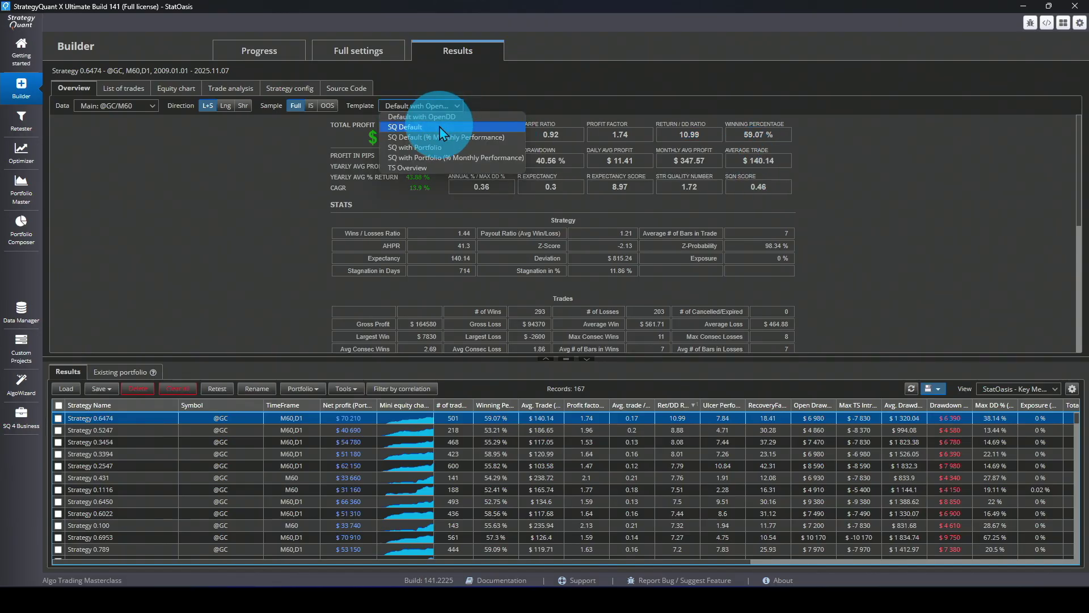
pyautogui.click(445, 117)
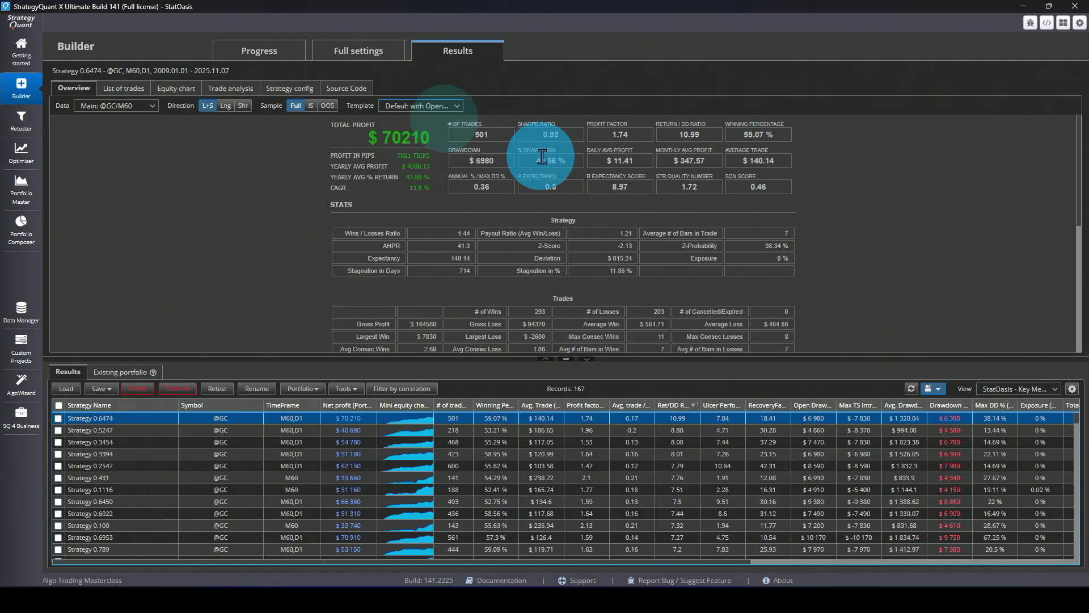
pyautogui.click(498, 165)
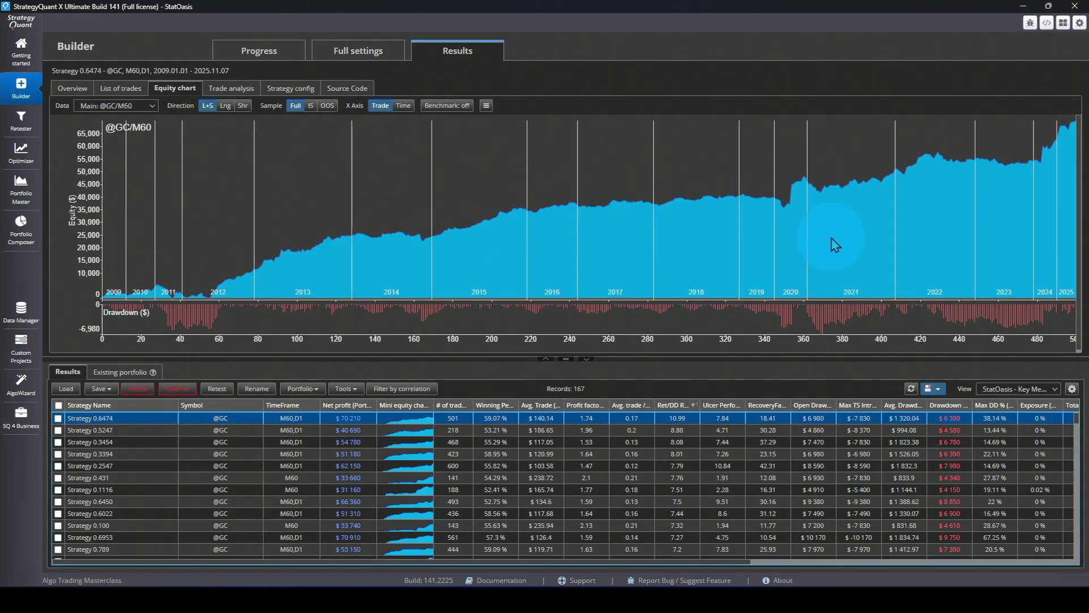